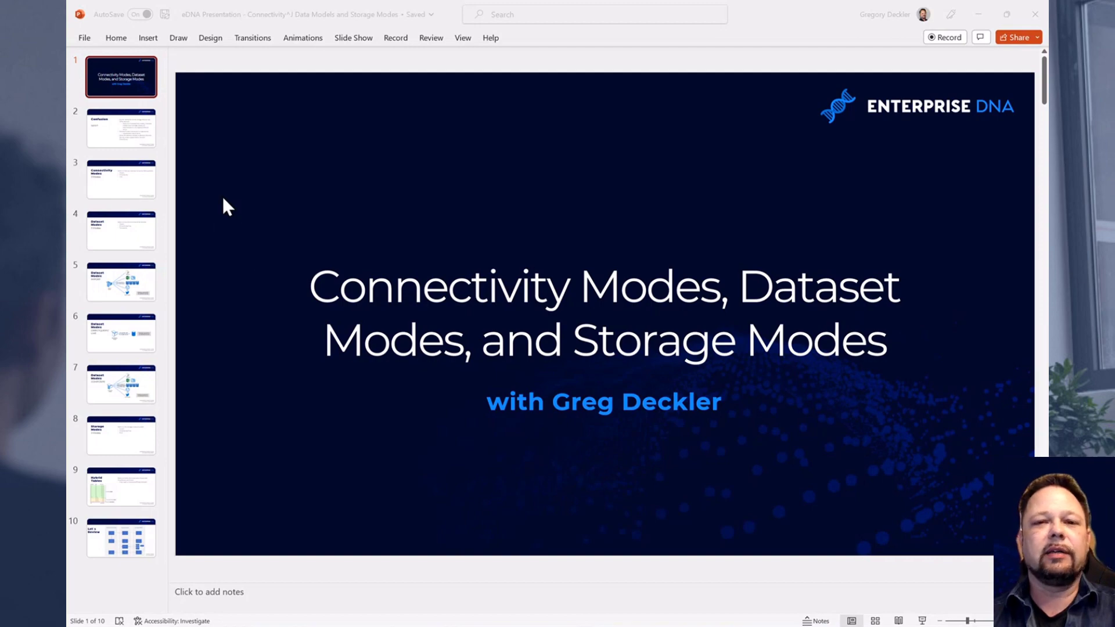
# Show slide 2, 'Confusion', on why connectivity, dataset and storage mode terms get mixed up.
pyautogui.click(109, 137)
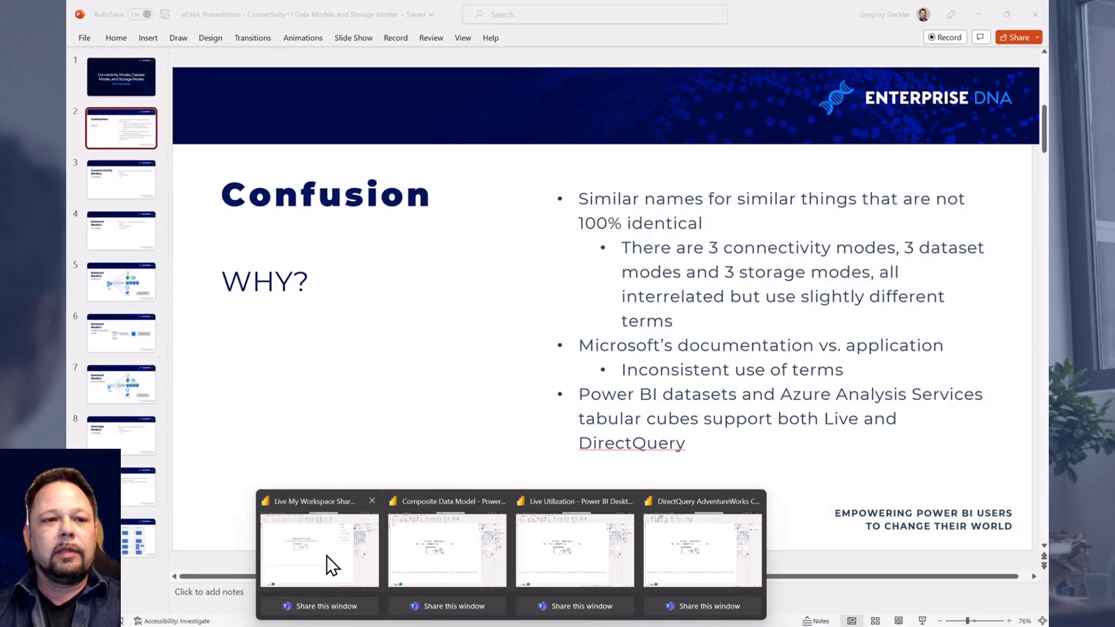
# In the Live My Workspace Sharks report, review the Preview features options and cancel without changes.
pyautogui.click(331, 566)
pyautogui.click(81, 32)
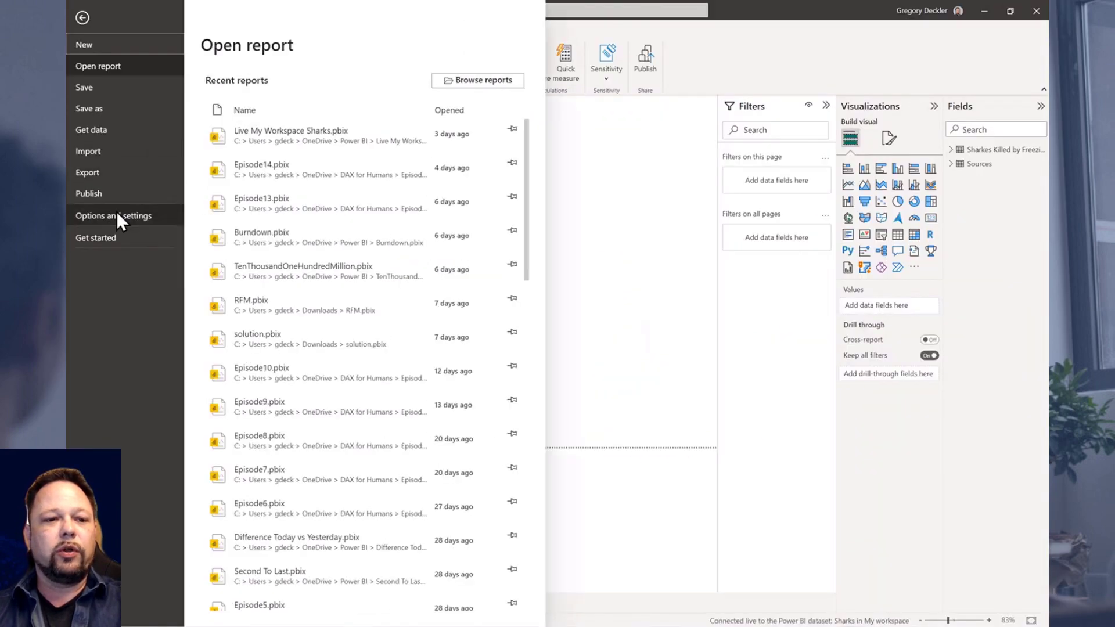
pyautogui.click(116, 215)
pyautogui.click(283, 83)
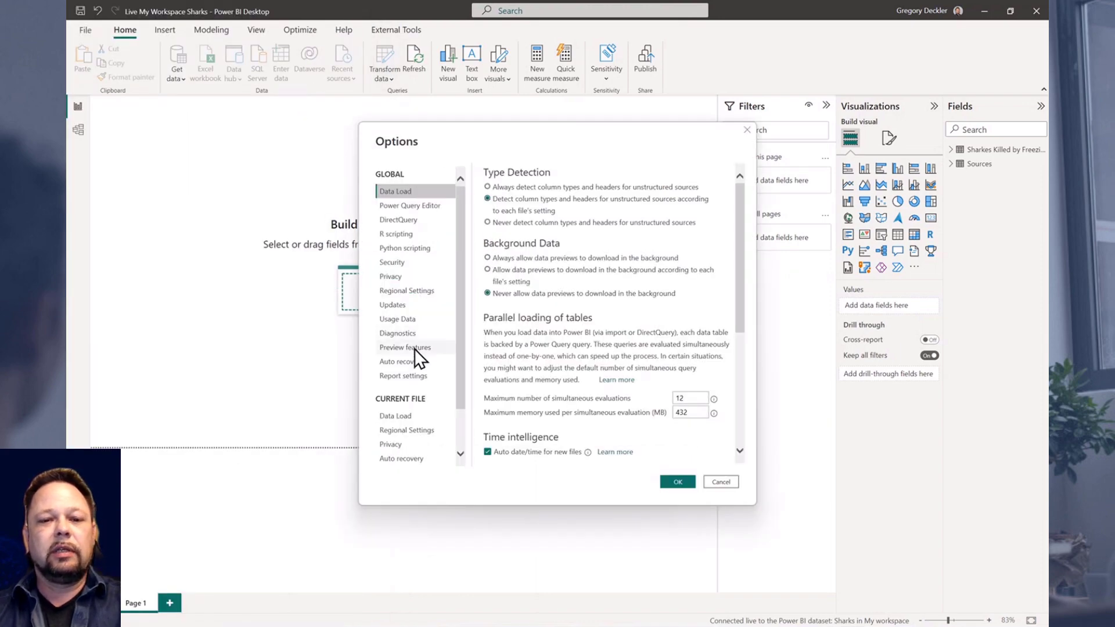
pyautogui.click(414, 348)
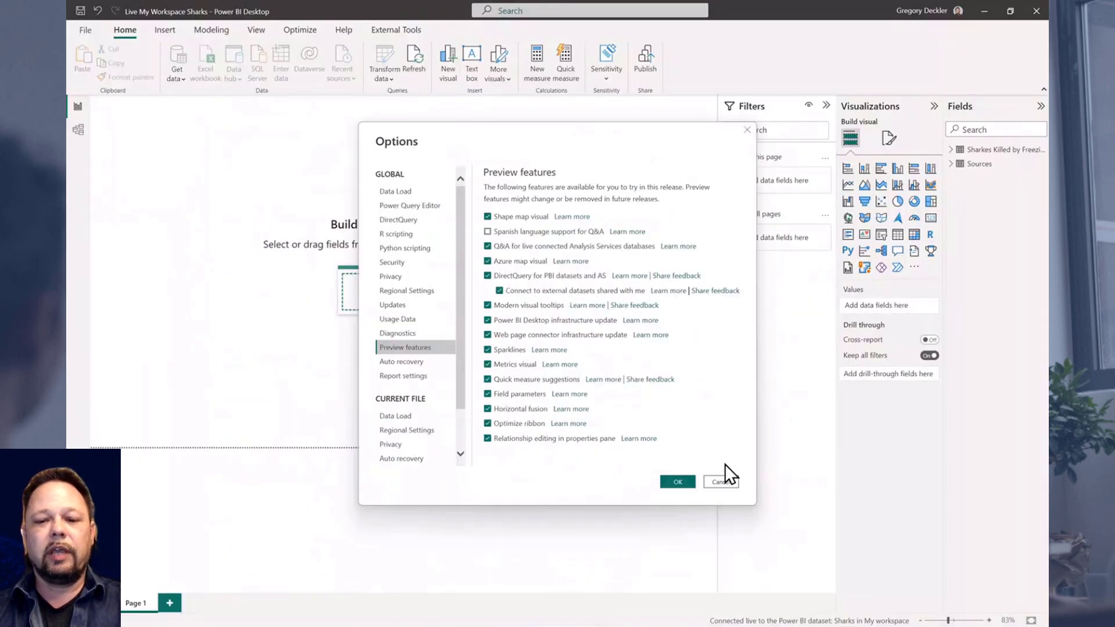
pyautogui.click(727, 479)
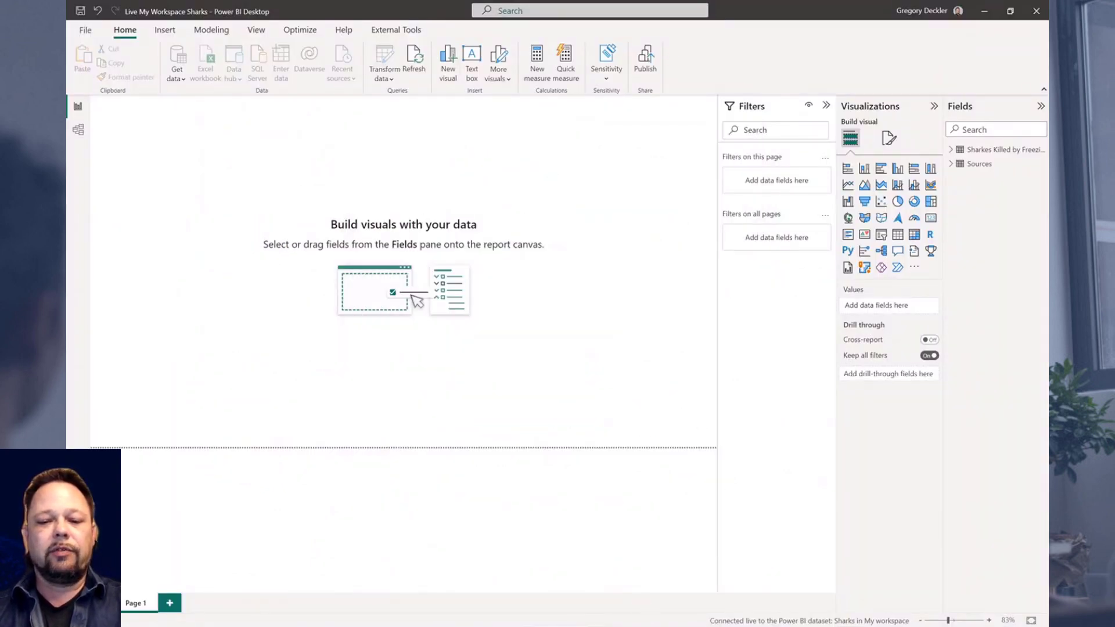
# In the Power BI Service admin portal, expand the 'Allow DirectQuery connections to Power BI datasets' tenant setting.
pyautogui.moveTo(614, 626)
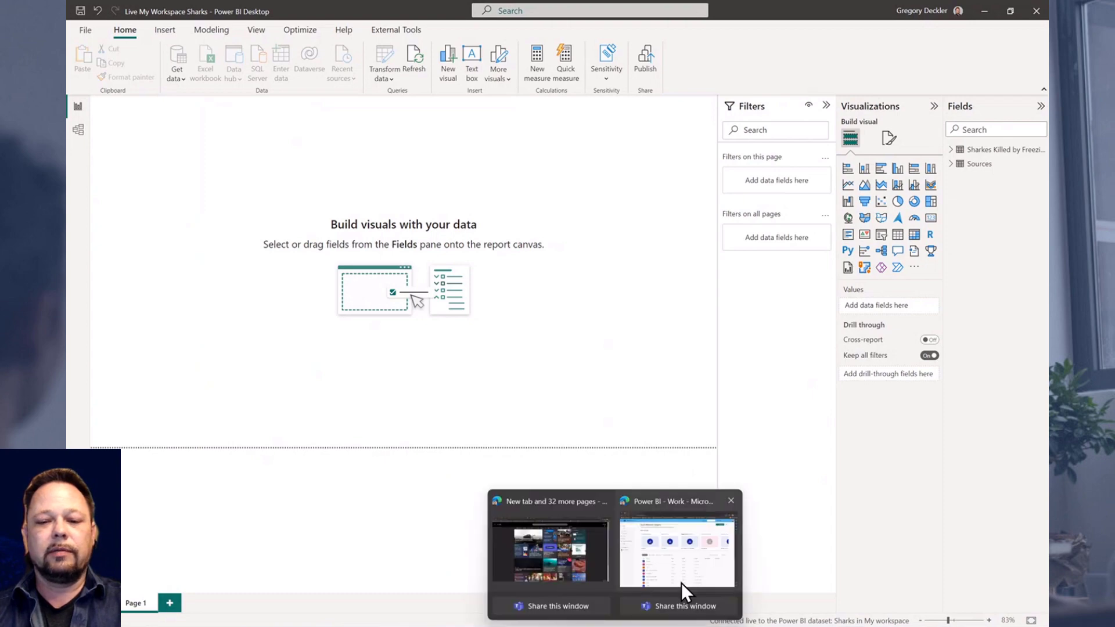
pyautogui.click(681, 583)
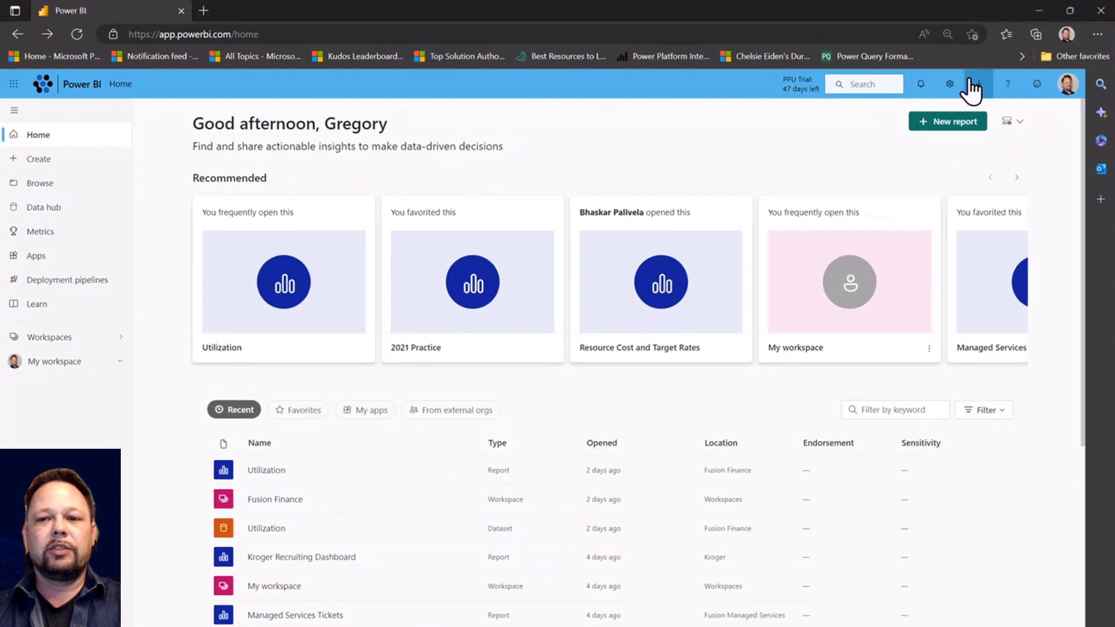
pyautogui.click(949, 85)
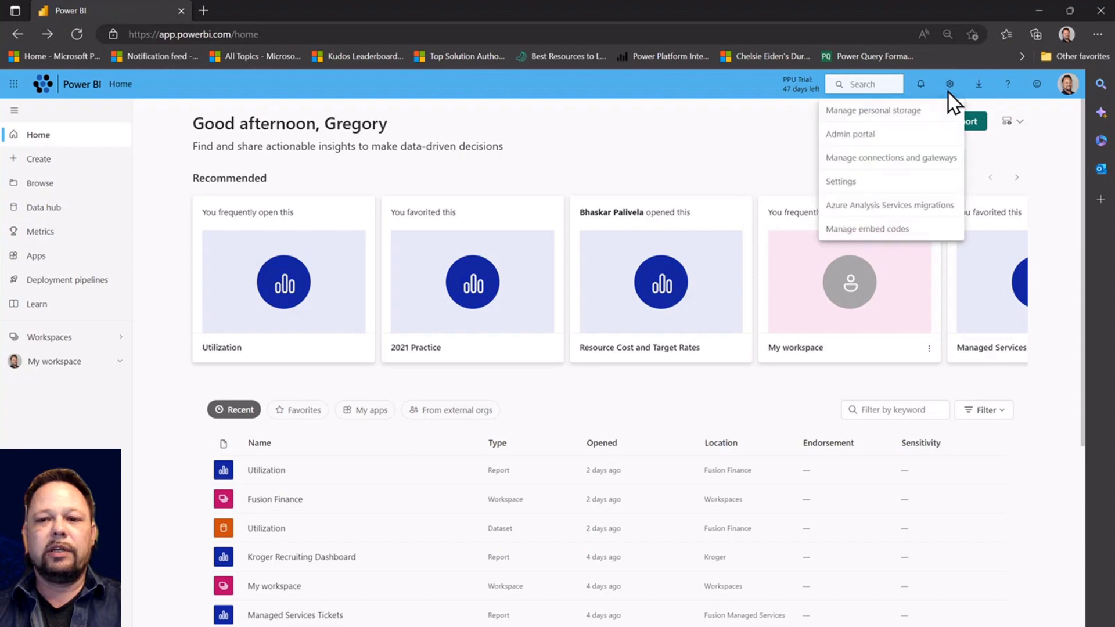
pyautogui.click(877, 137)
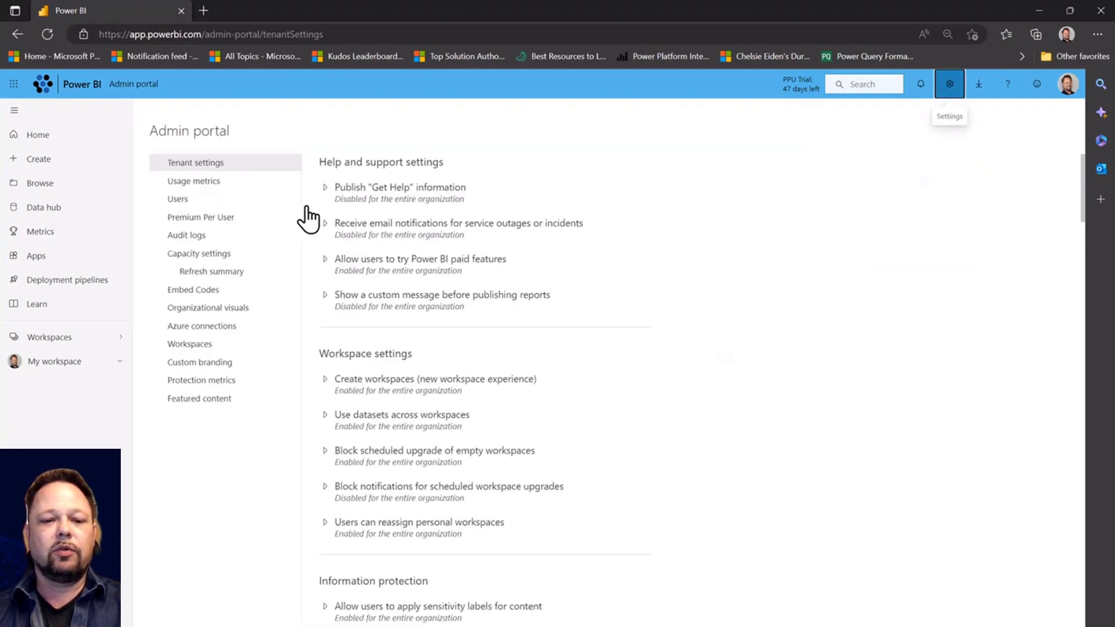
pyautogui.scroll(-5, 465, 209)
pyautogui.scroll(-5, 470, 215)
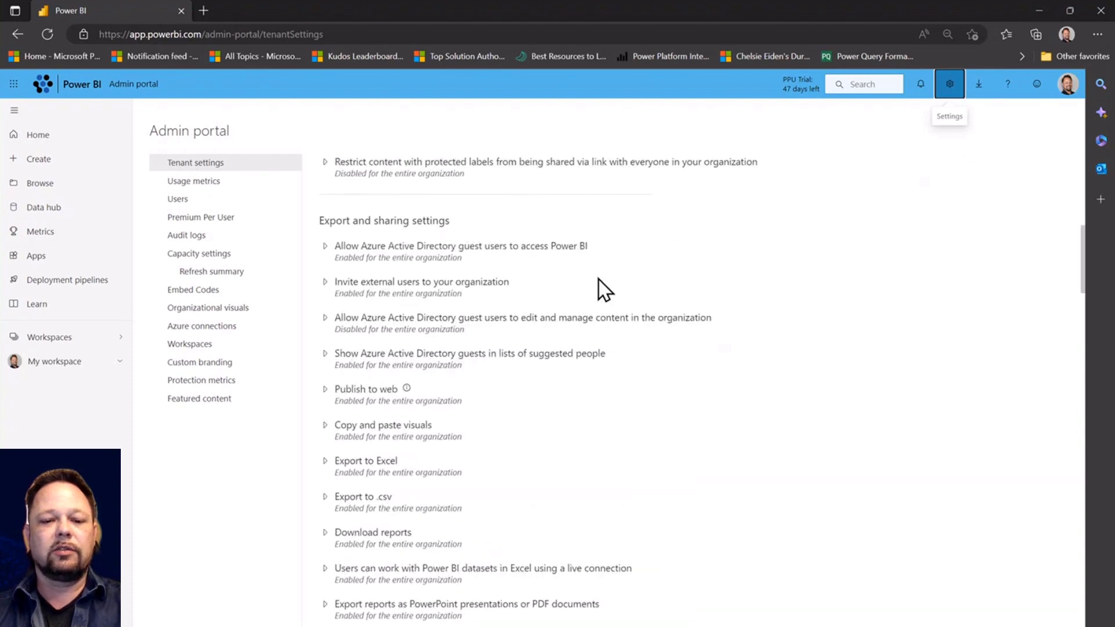
pyautogui.scroll(-15, 598, 276)
pyautogui.scroll(3, 598, 267)
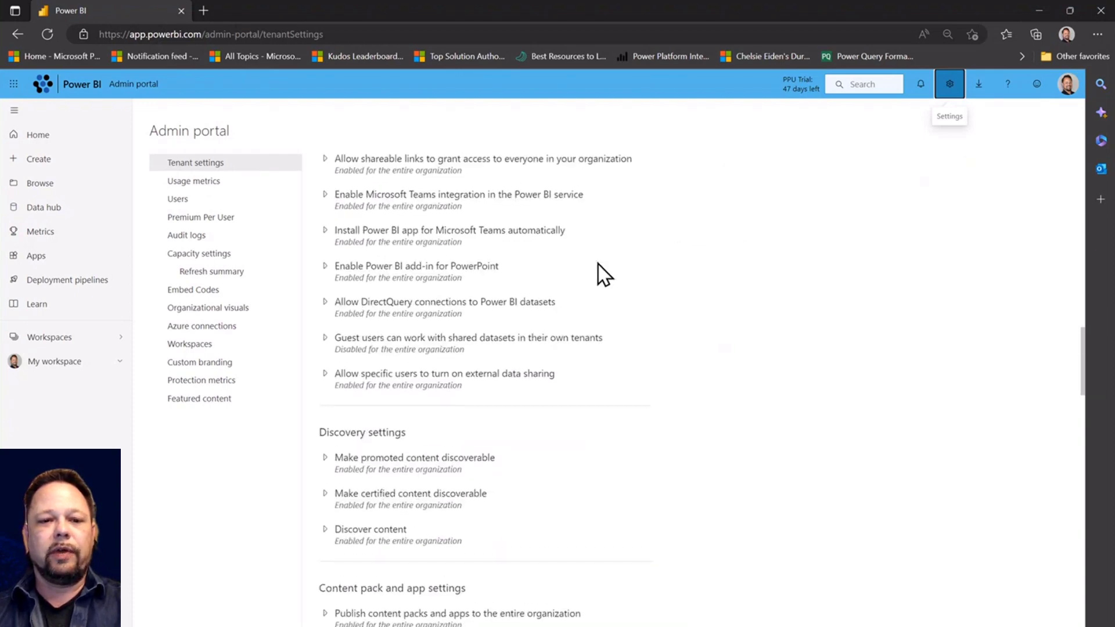
pyautogui.click(327, 303)
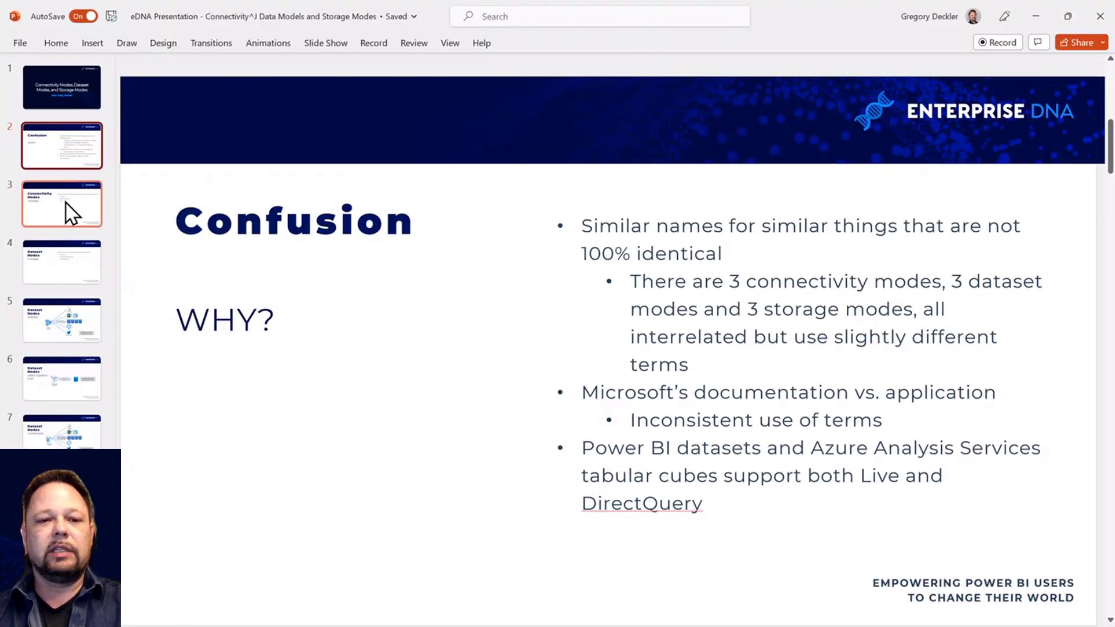
# Show slide 3, 'Connectivity Modes', with Import, DirectQuery and Live.
pyautogui.click(65, 203)
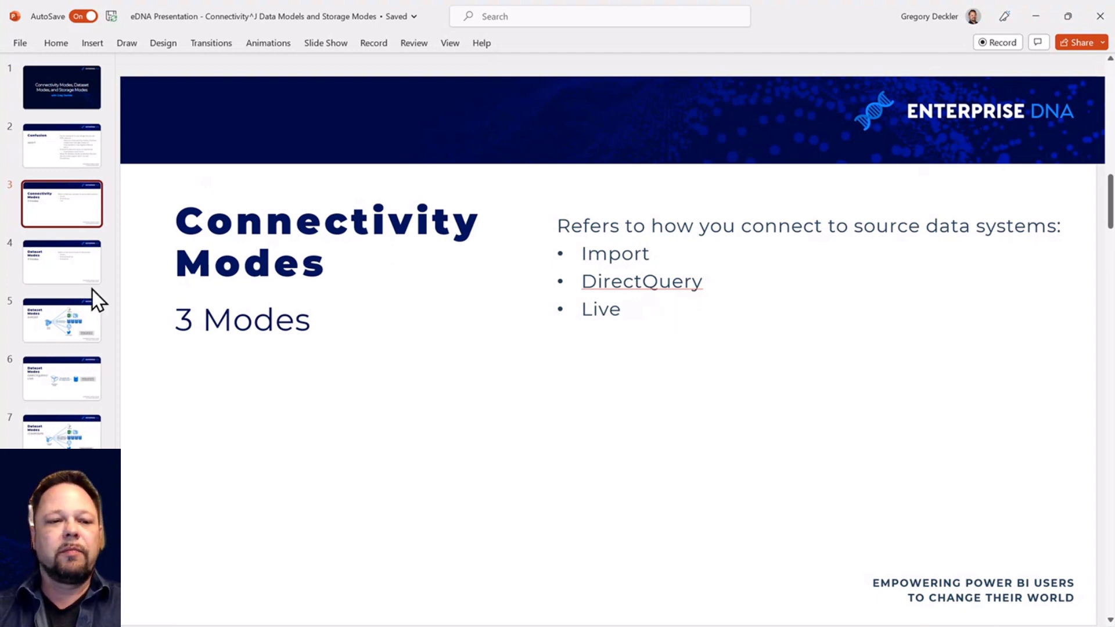
# On slide 4, 'Dataset Modes', change the third bullet from 'Composite' to 'Composite/Mixed'.
pyautogui.click(55, 274)
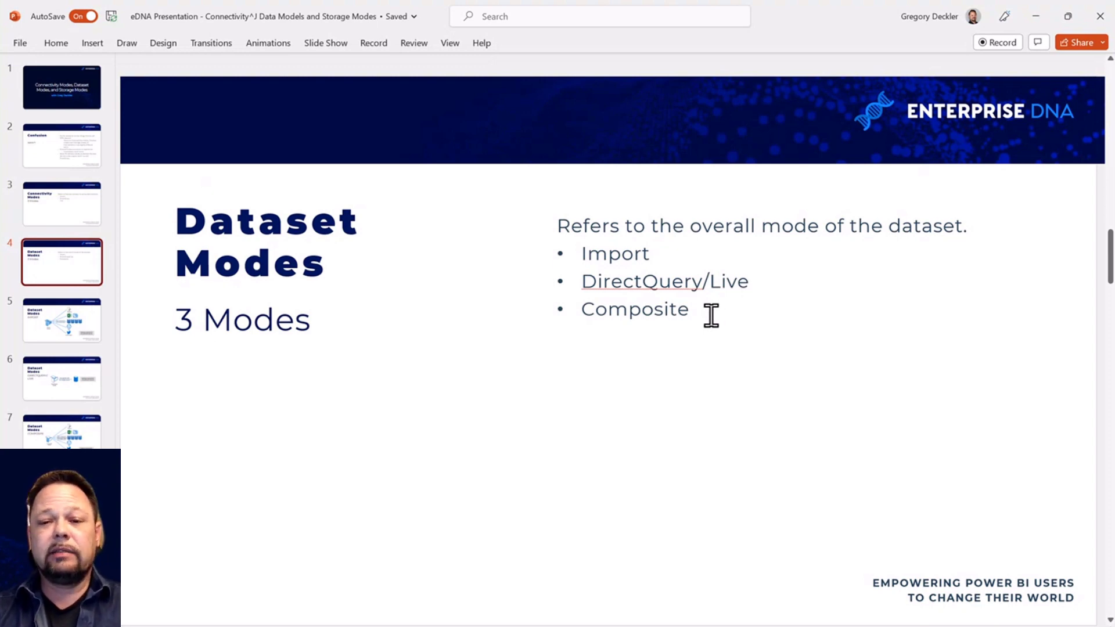
pyautogui.click(704, 312)
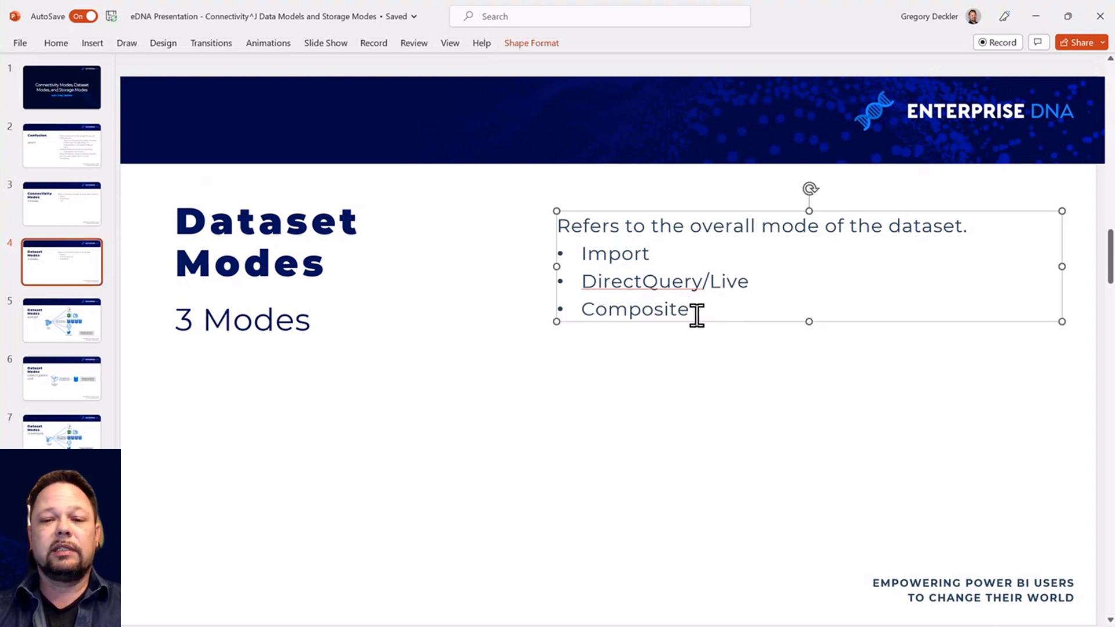
pyautogui.click(734, 366)
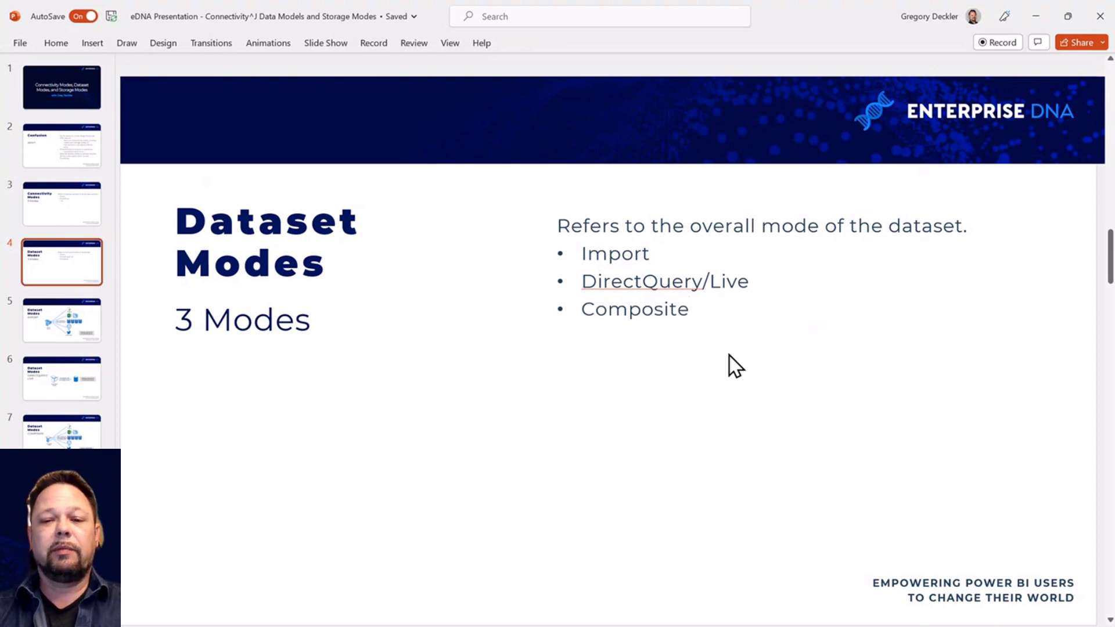
pyautogui.click(690, 312)
pyautogui.write('Mi')
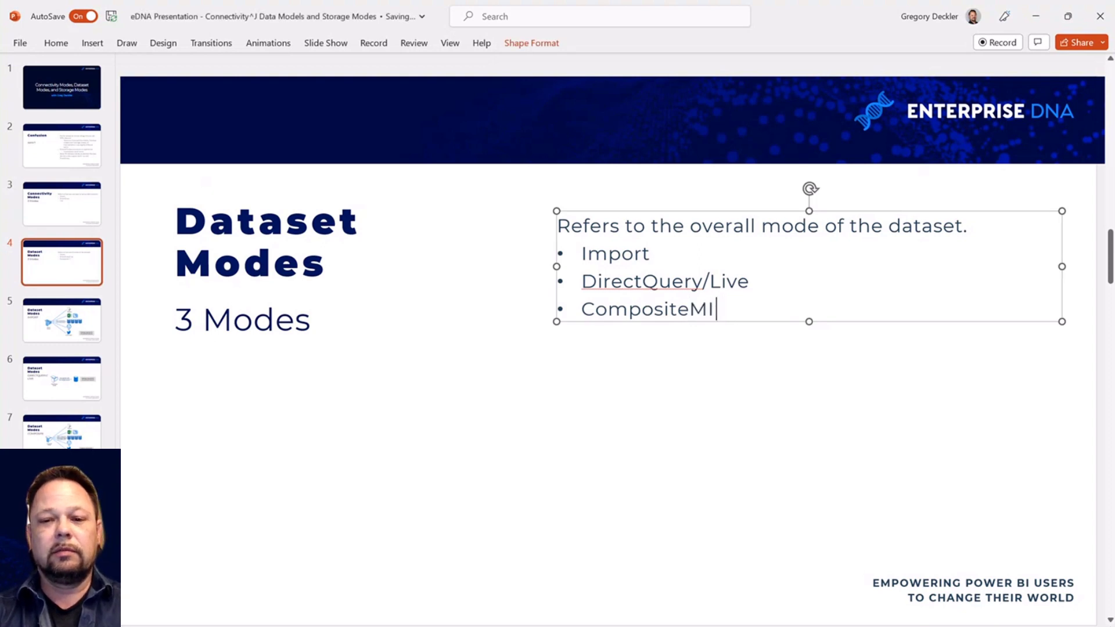
pyautogui.press('BackSpace')
pyautogui.press('BackSpace')
pyautogui.write('/Mixed')
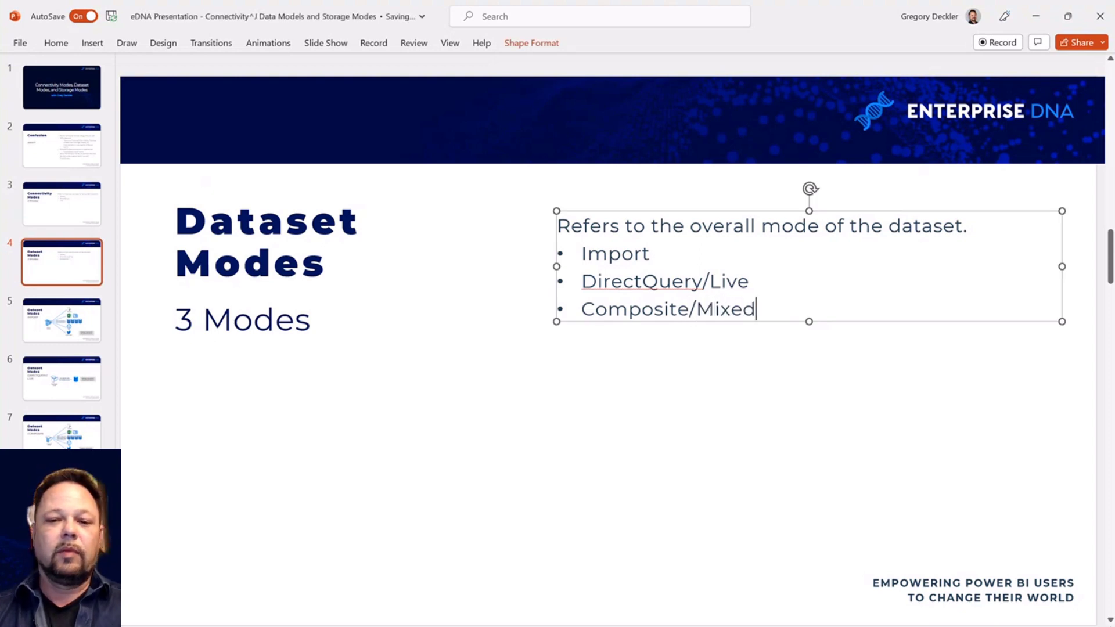
pyautogui.click(706, 405)
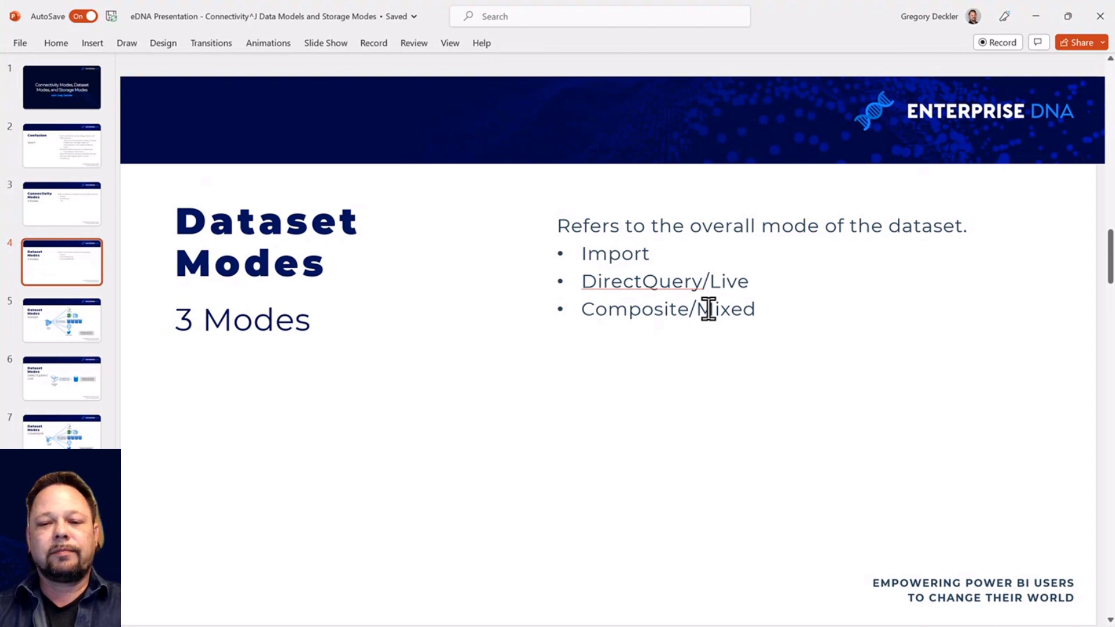
# Page through the Import, DirectQuery/Live and Composite diagram slides to the Storage Modes slide.
pyautogui.click(58, 344)
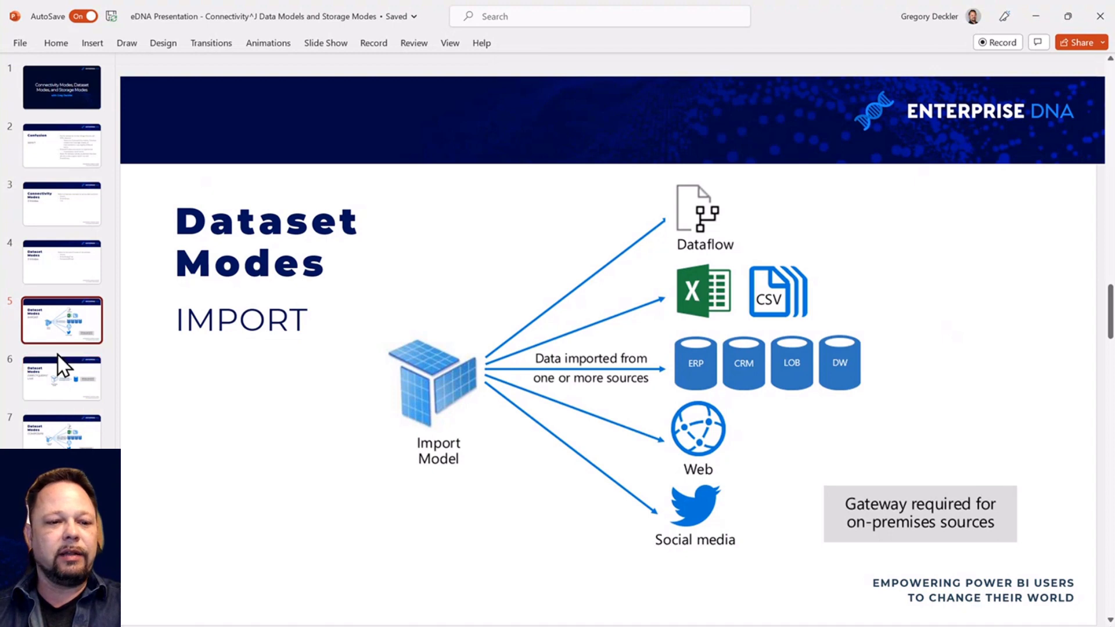
pyautogui.click(62, 395)
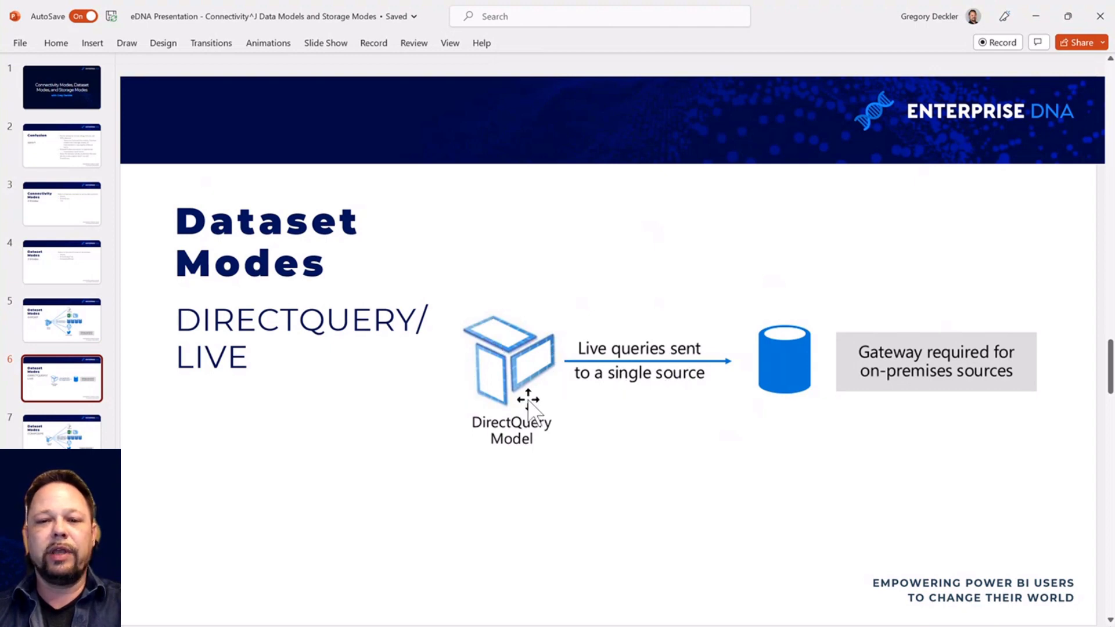
pyautogui.scroll(-1, 243, 450)
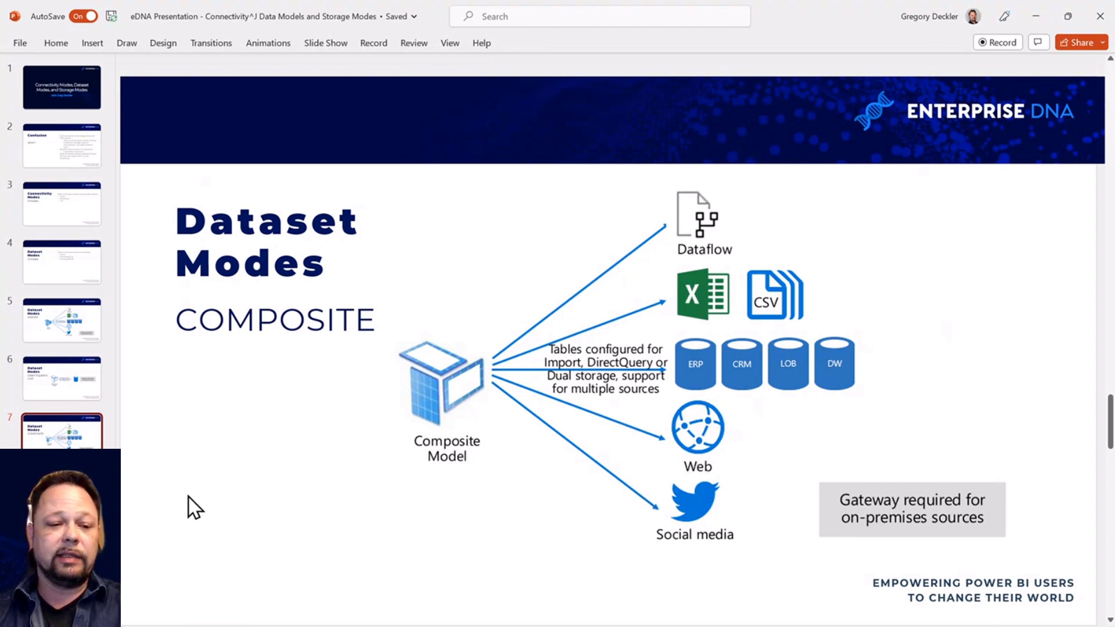
pyautogui.press('pagedown')
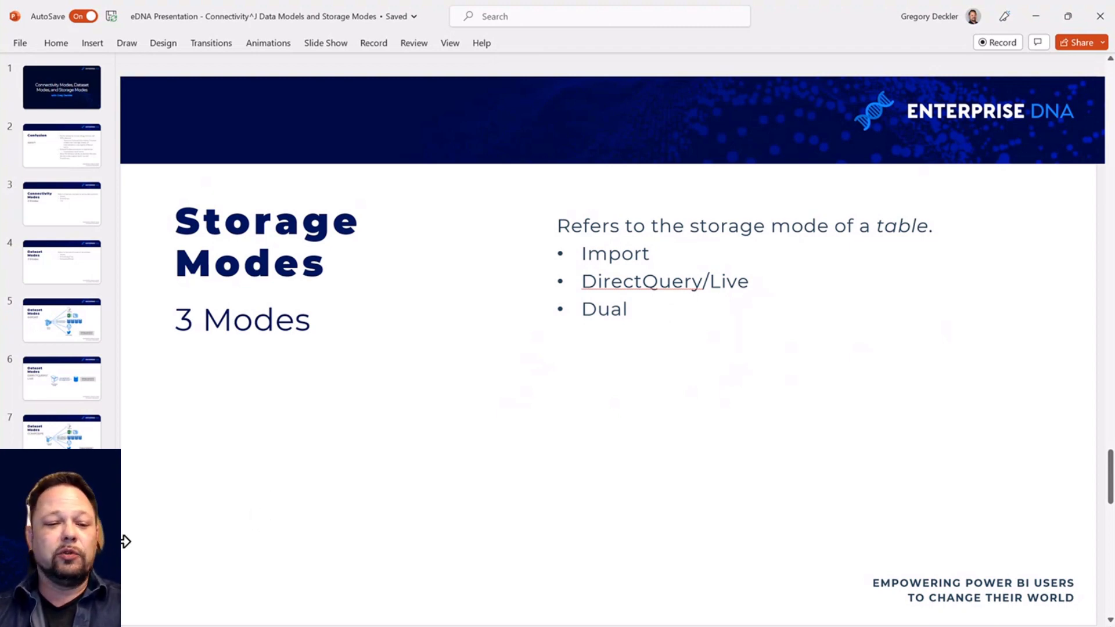
# Advance to the 'Hybrid Tables' slide showing Import partitions and a real-time DirectQuery partition.
pyautogui.press('pagedown')
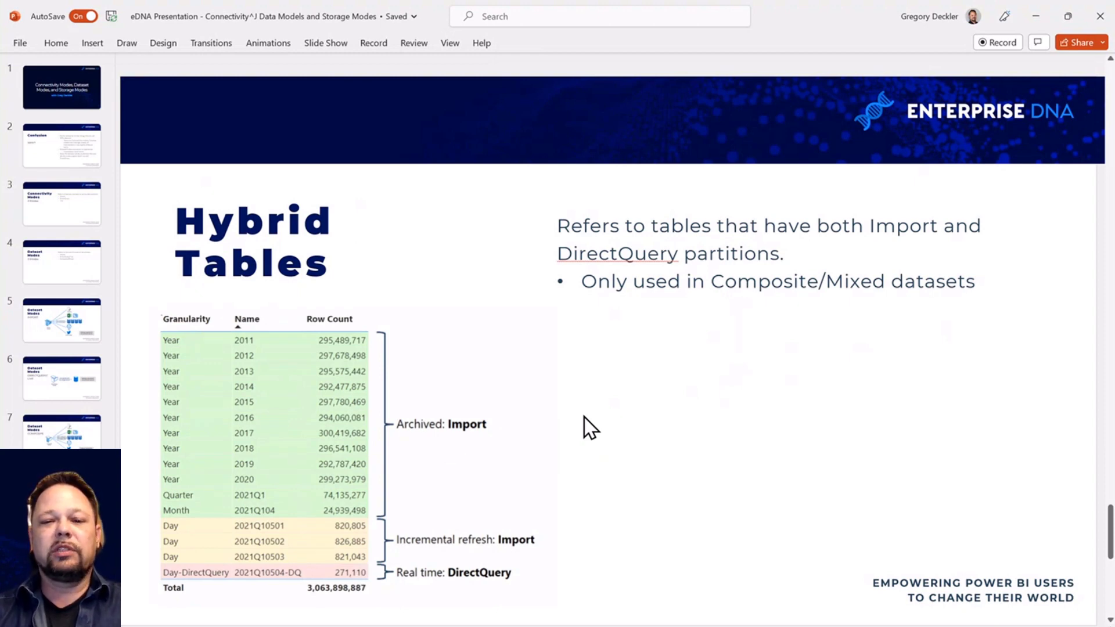
pyautogui.moveTo(545, 433)
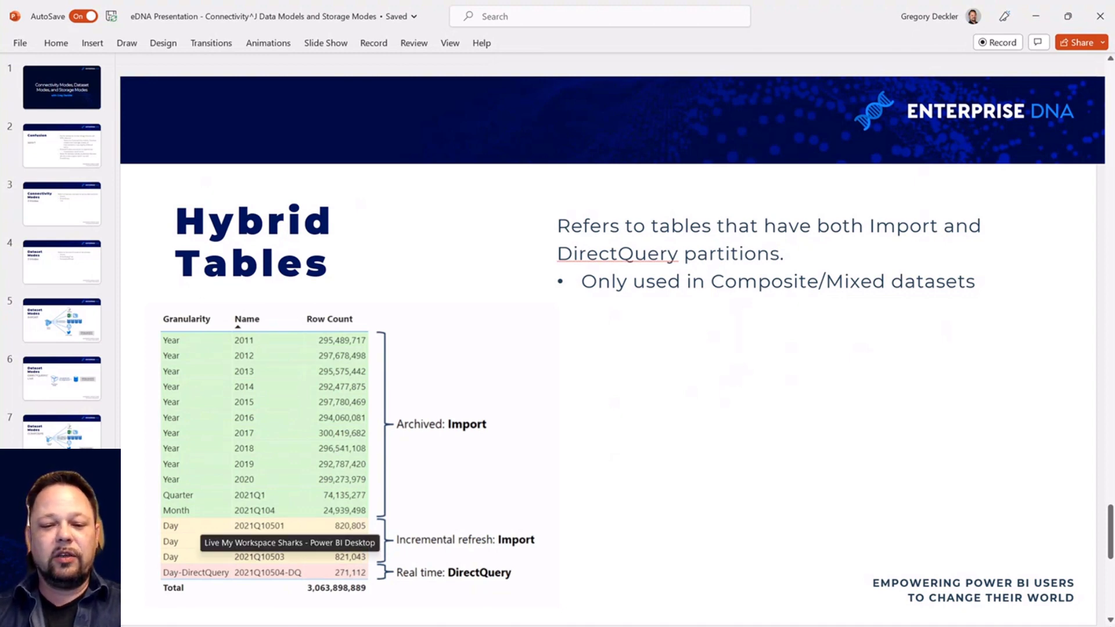
# Bring the 'Live My Workspace Sharks' Power BI report window back to the front.
pyautogui.moveTo(289, 621)
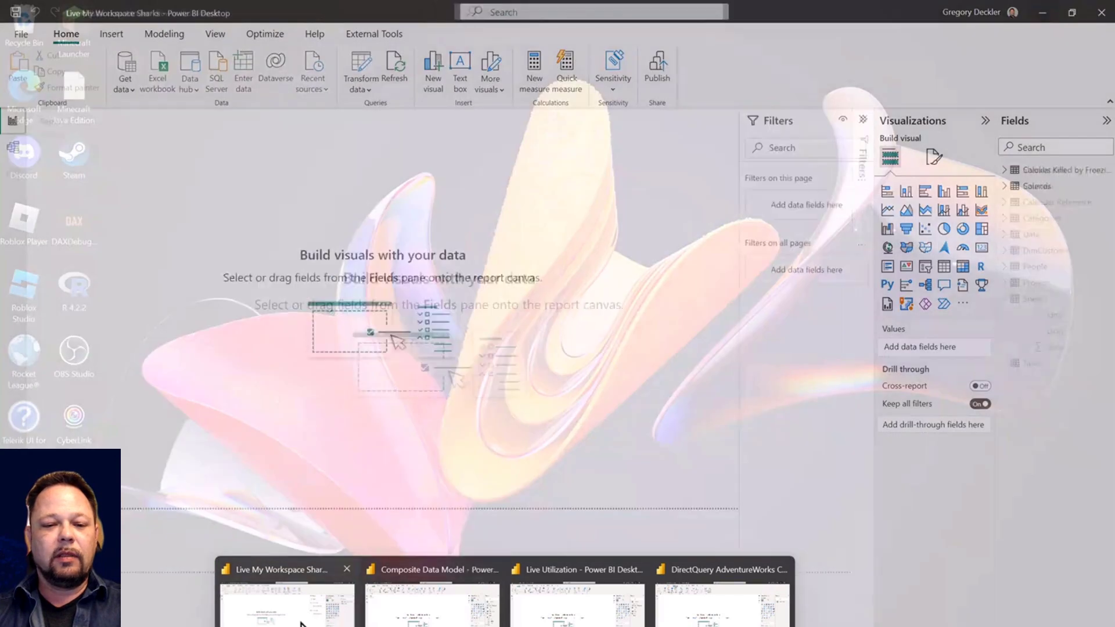
pyautogui.click(301, 624)
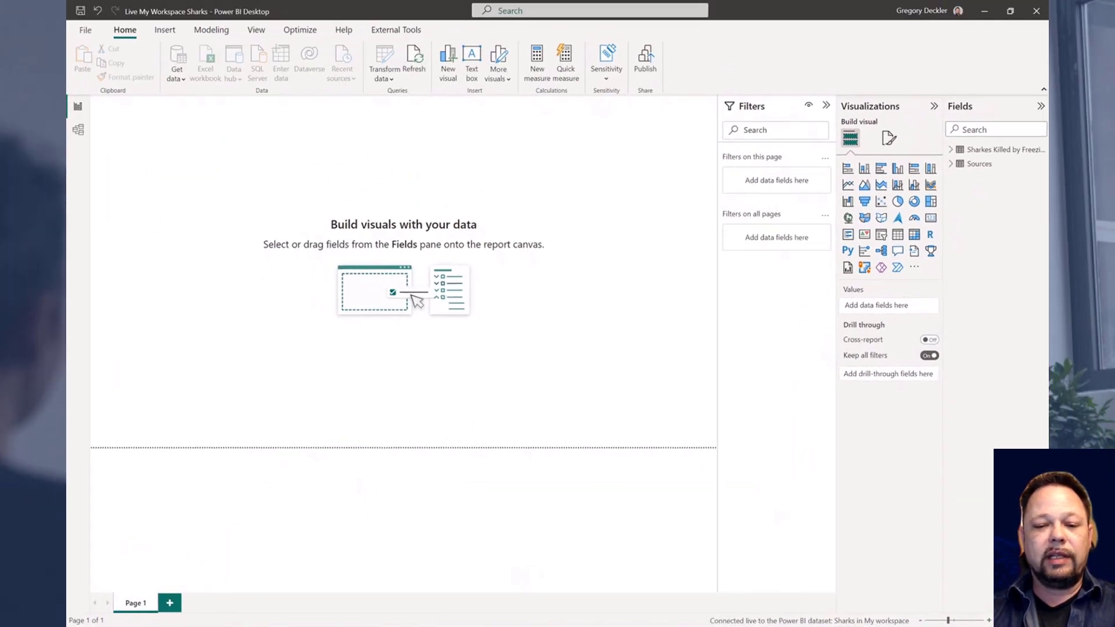
# Switch to the 'Live Utilization' report, live-connected to the Utilization dataset.
pyautogui.click(537, 558)
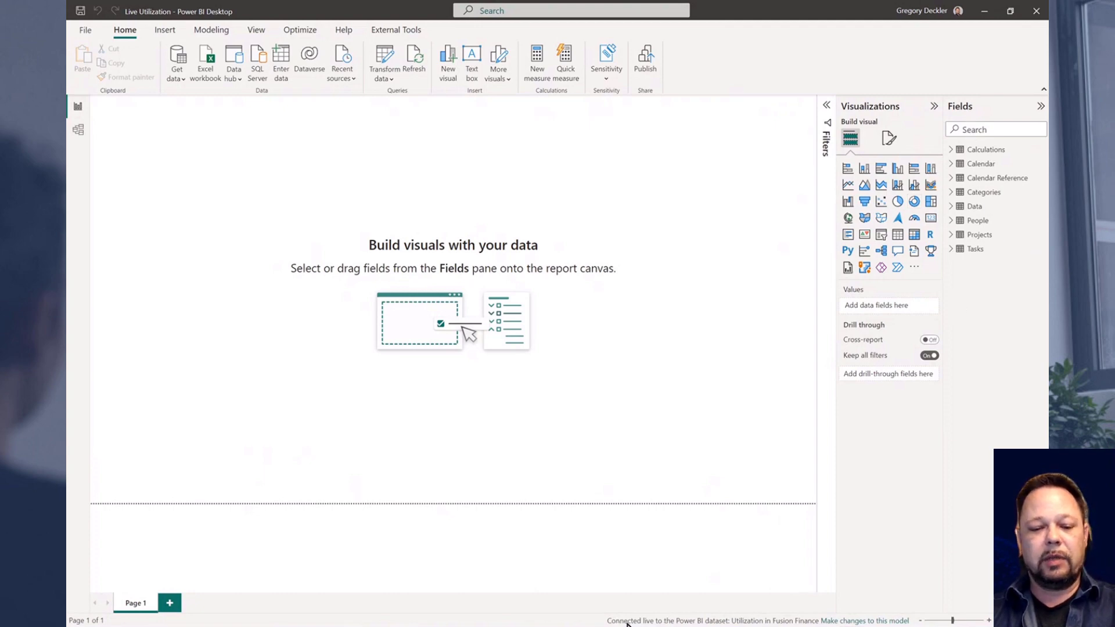
pyautogui.moveTo(720, 615)
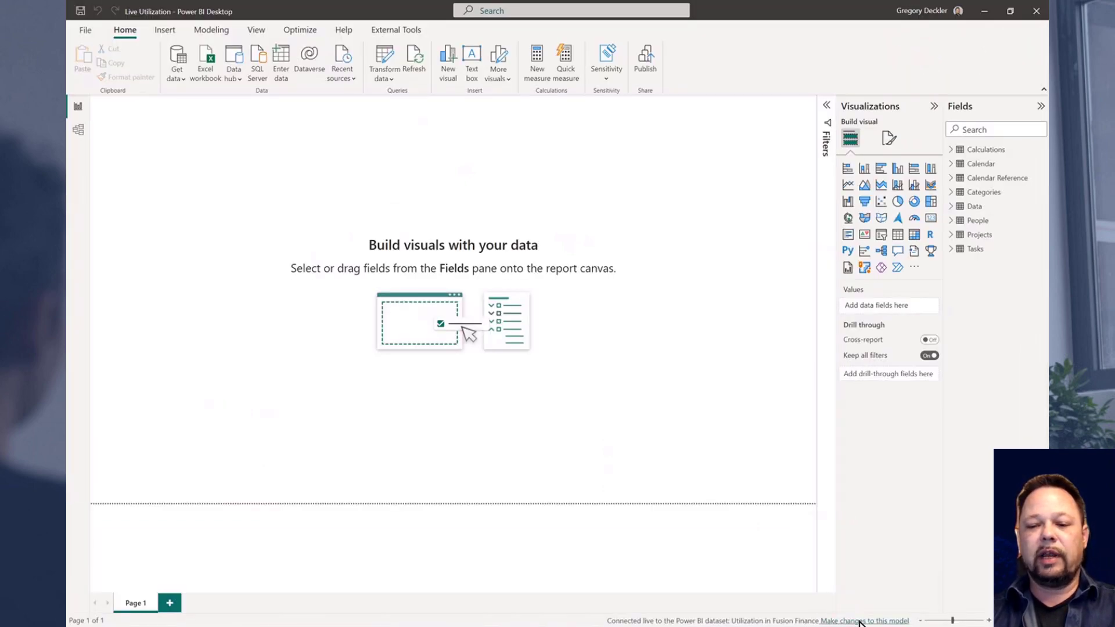
pyautogui.click(860, 621)
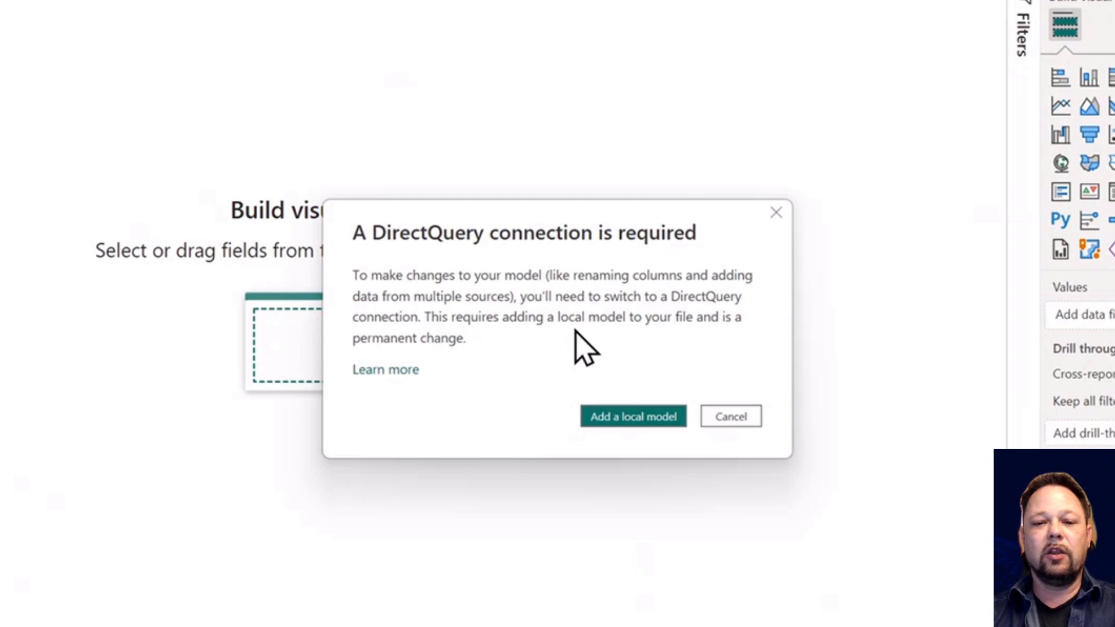
pyautogui.click(641, 417)
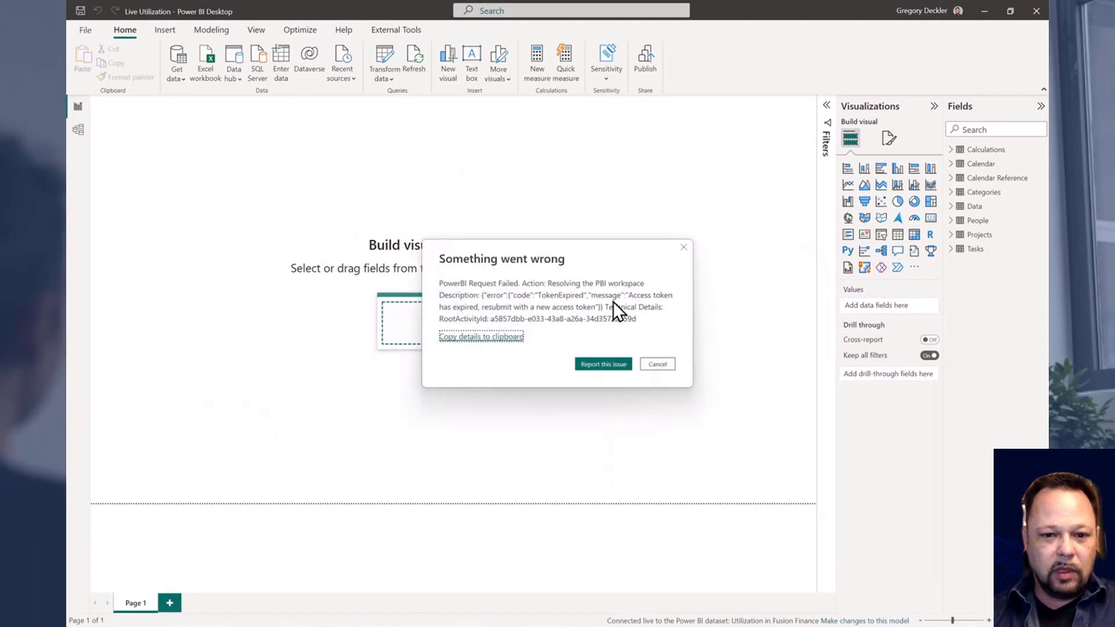
pyautogui.click(662, 365)
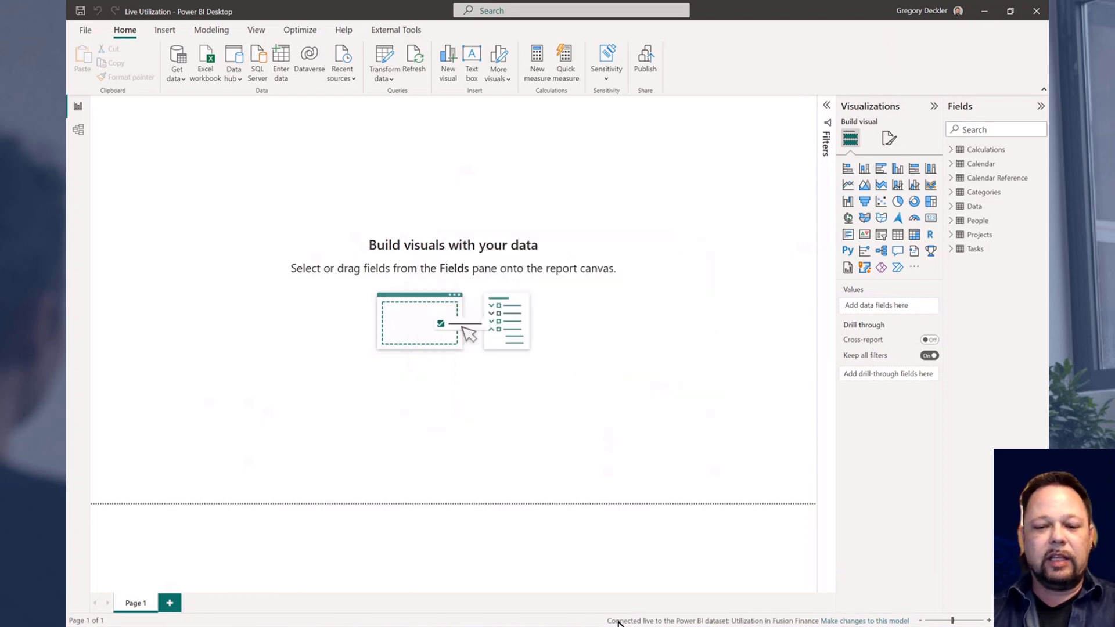
# Switch to the 'Composite Data Model' report window and check table storage mode in the Fields pane.
pyautogui.moveTo(511, 626)
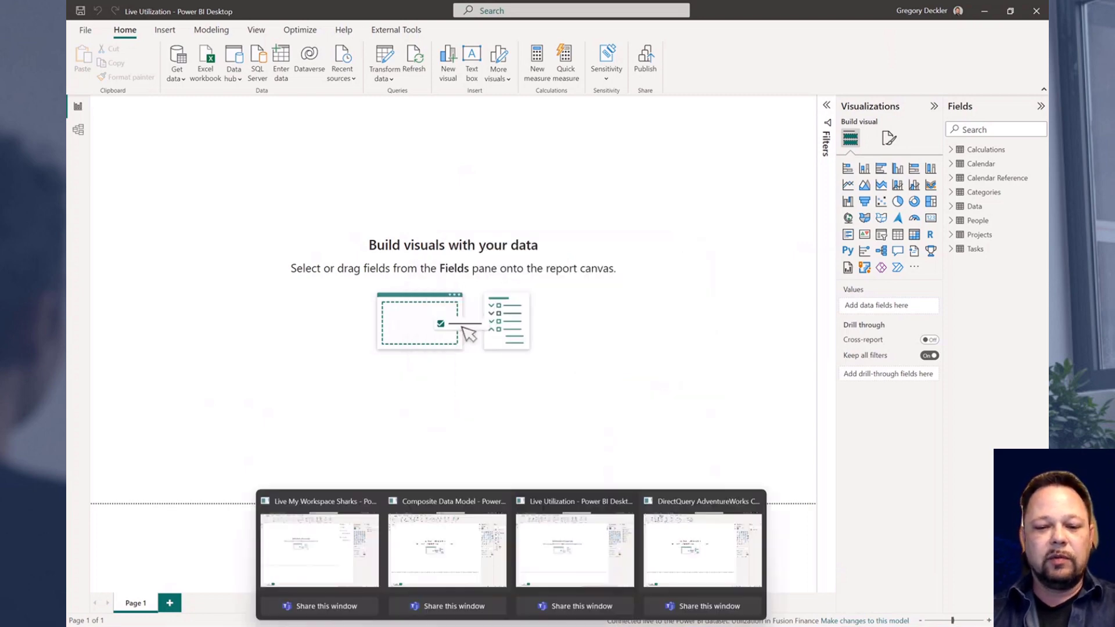
pyautogui.click(464, 551)
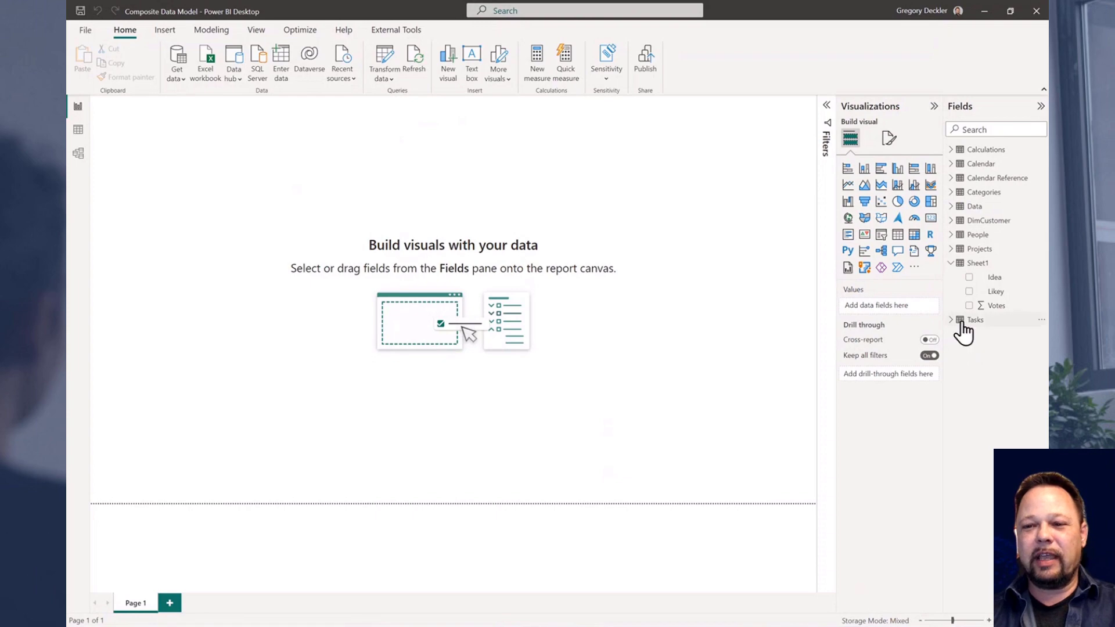
pyautogui.moveTo(979, 272)
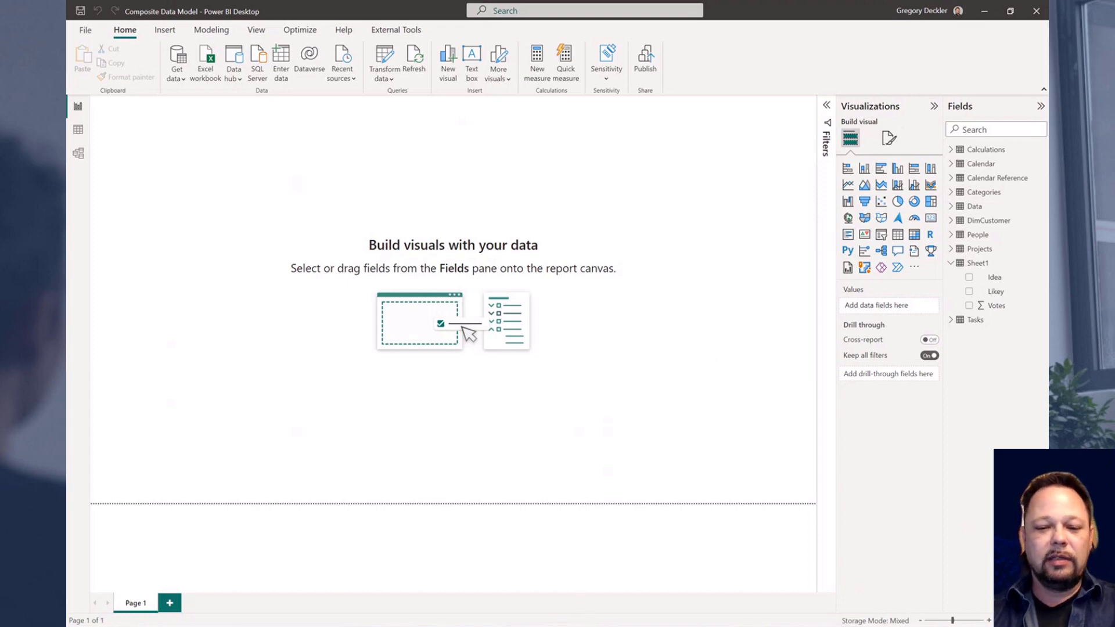
# Switch every table in the DirectQuery AdventureWorks Customer model from DirectQuery to Import storage mode.
pyautogui.moveTo(621, 566)
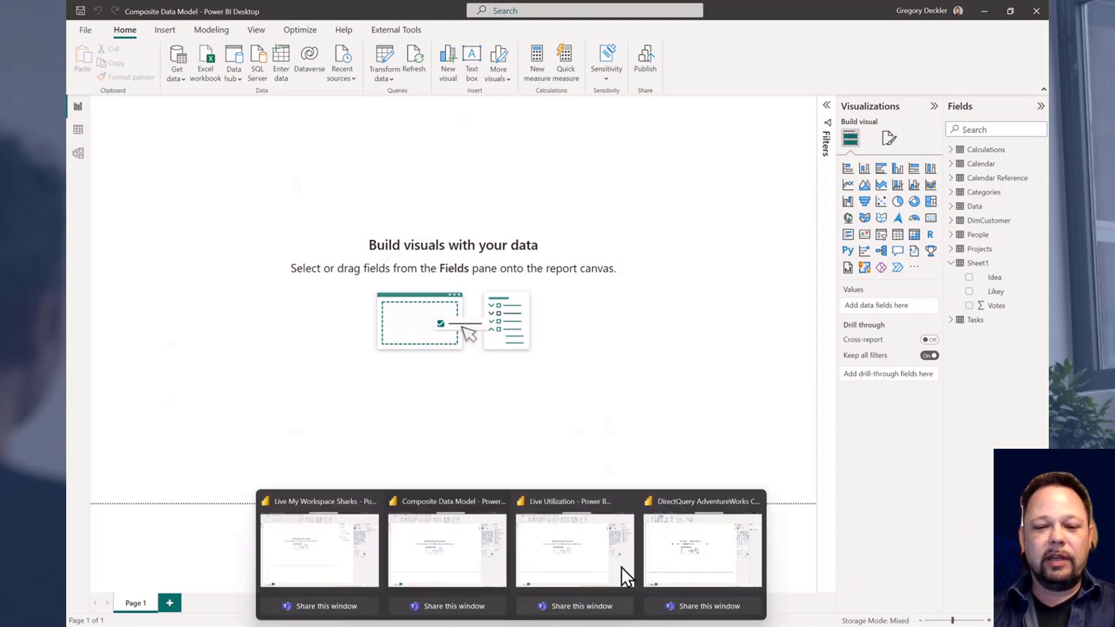
pyautogui.click(712, 544)
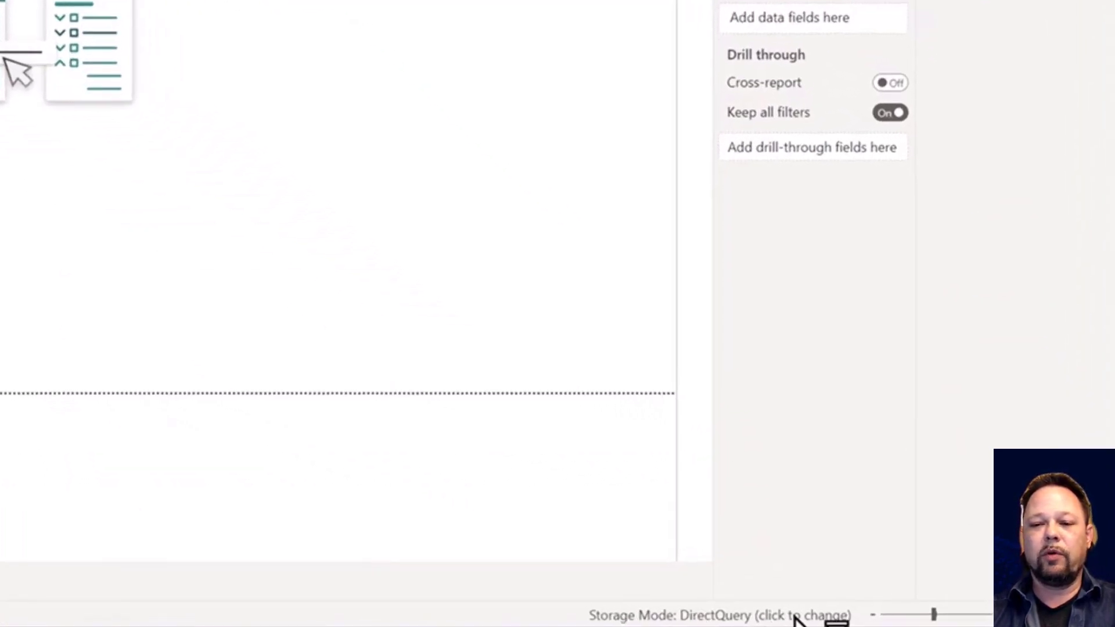
pyautogui.click(796, 616)
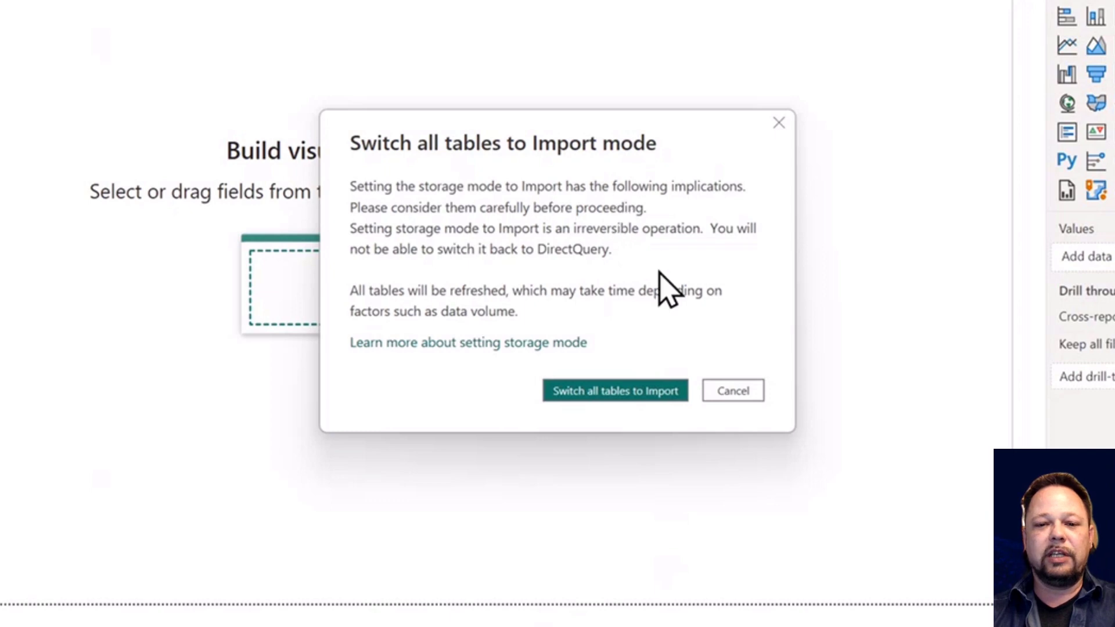
pyautogui.click(619, 399)
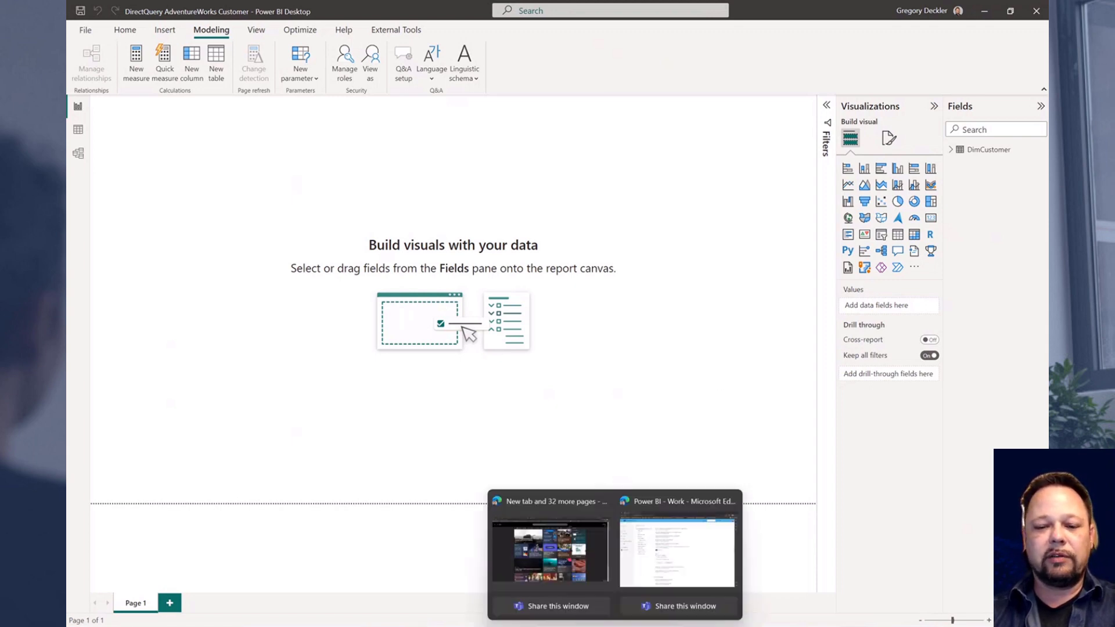
# Bring up the Microsoft Learn storage mode documentation in the browser.
pyautogui.moveTo(615, 626)
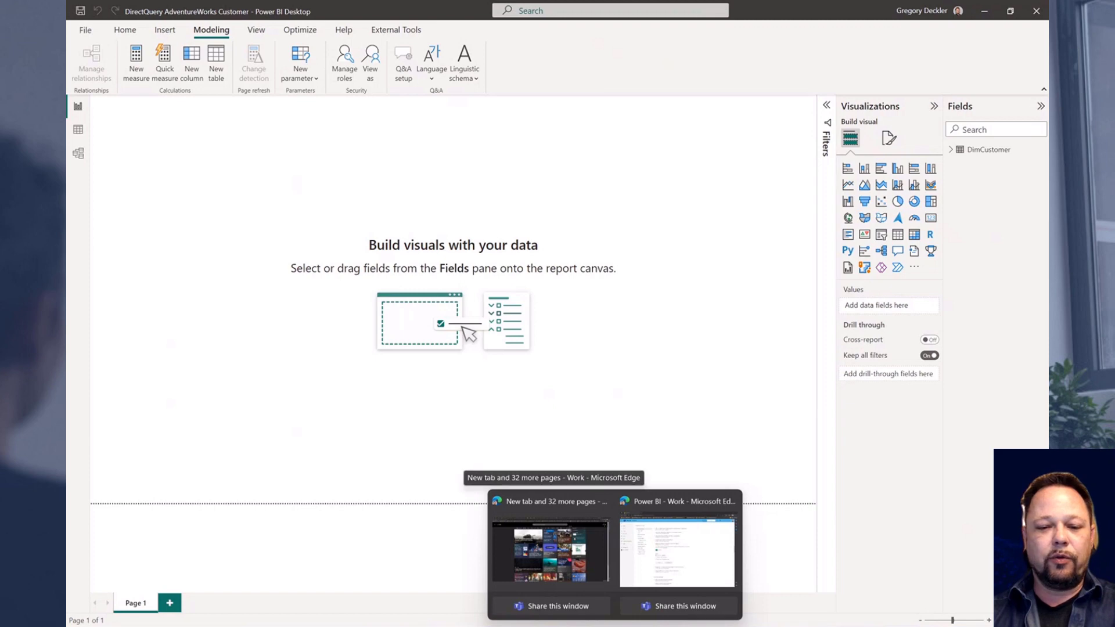
pyautogui.moveTo(485, 626)
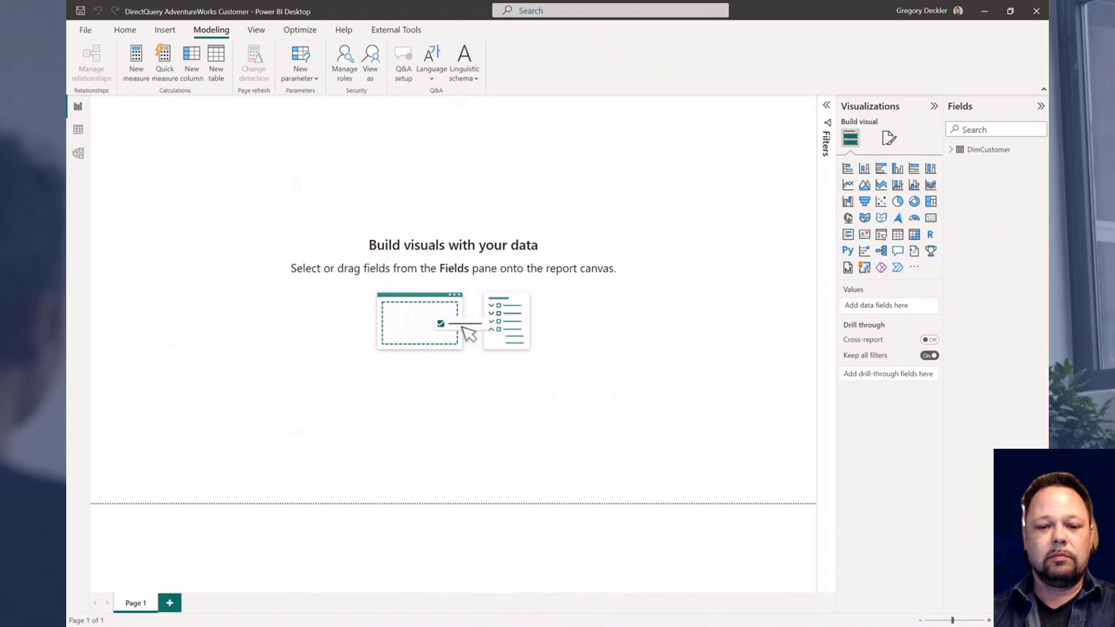
pyautogui.click(511, 579)
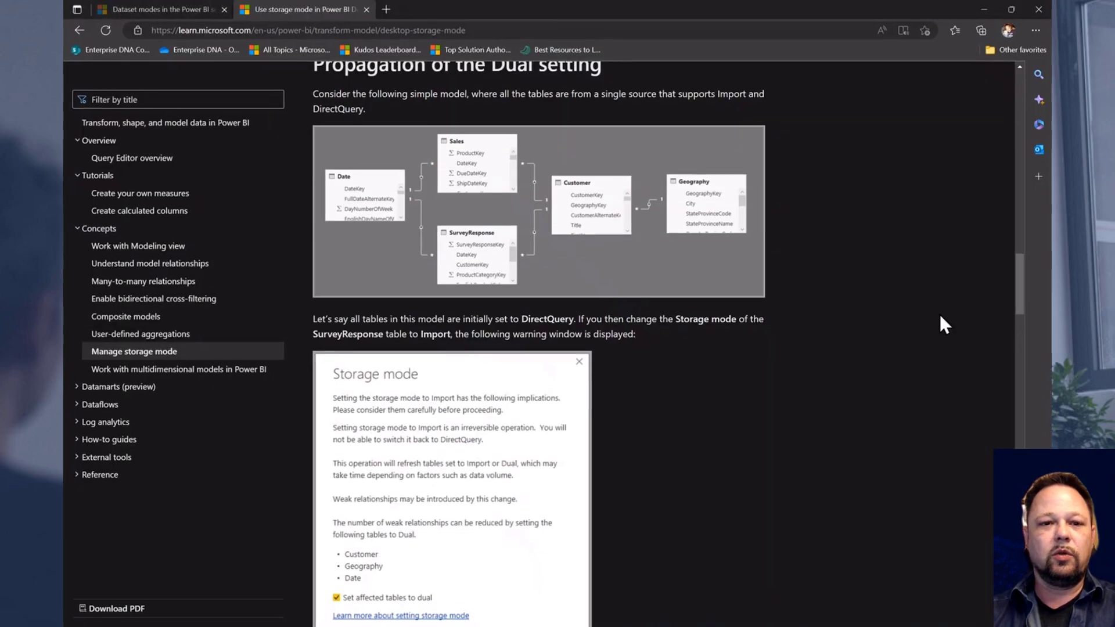
pyautogui.scroll(15, 941, 317)
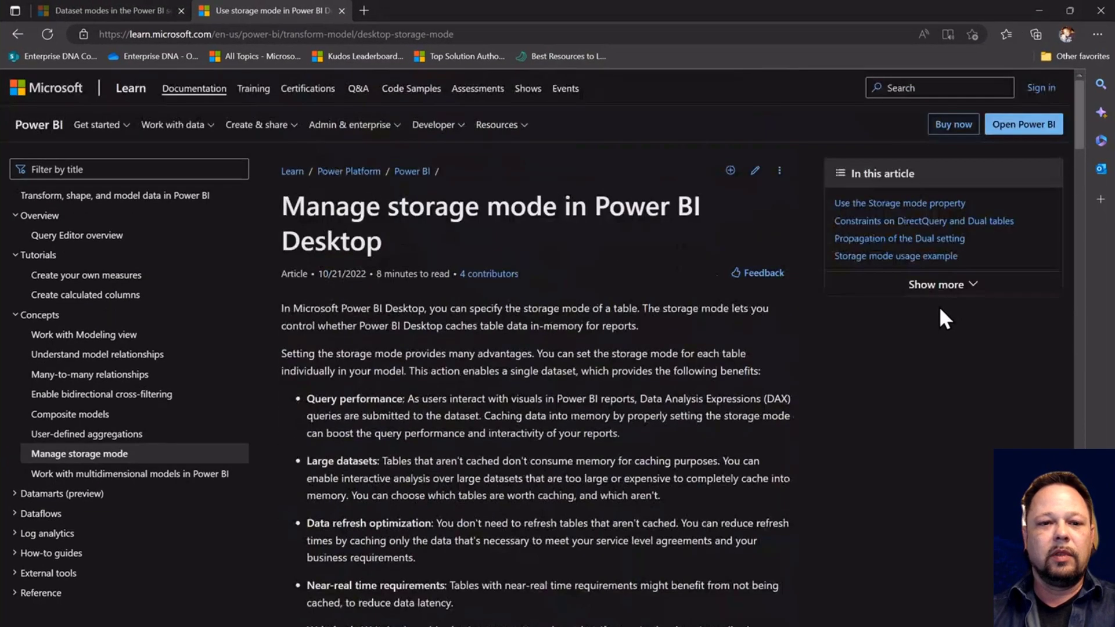
pyautogui.scroll(-3, 639, 267)
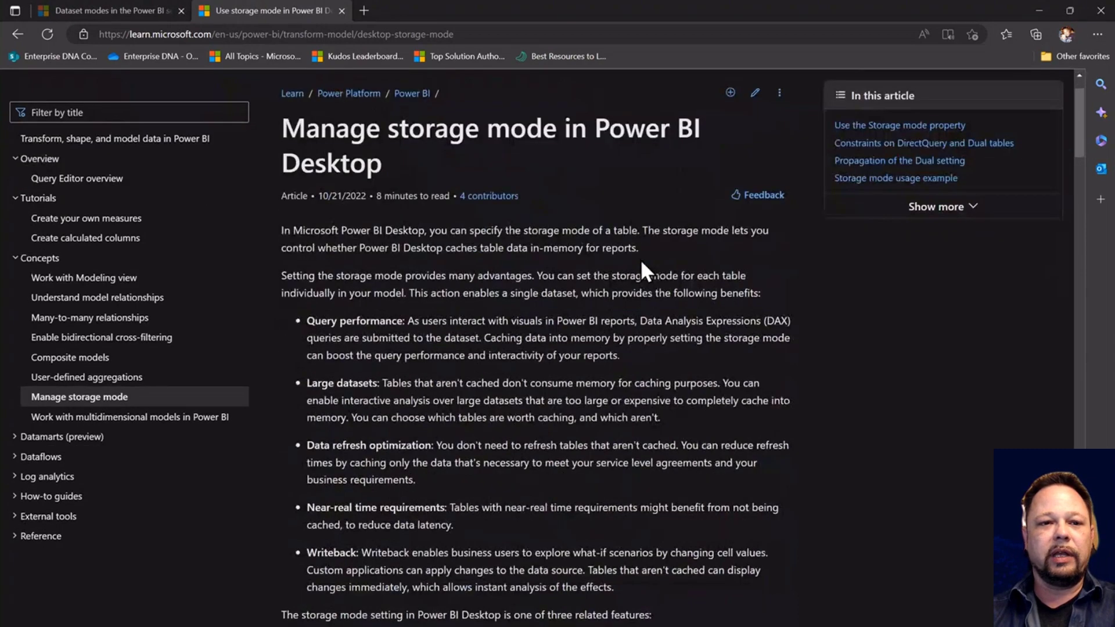
pyautogui.scroll(3, 578, 269)
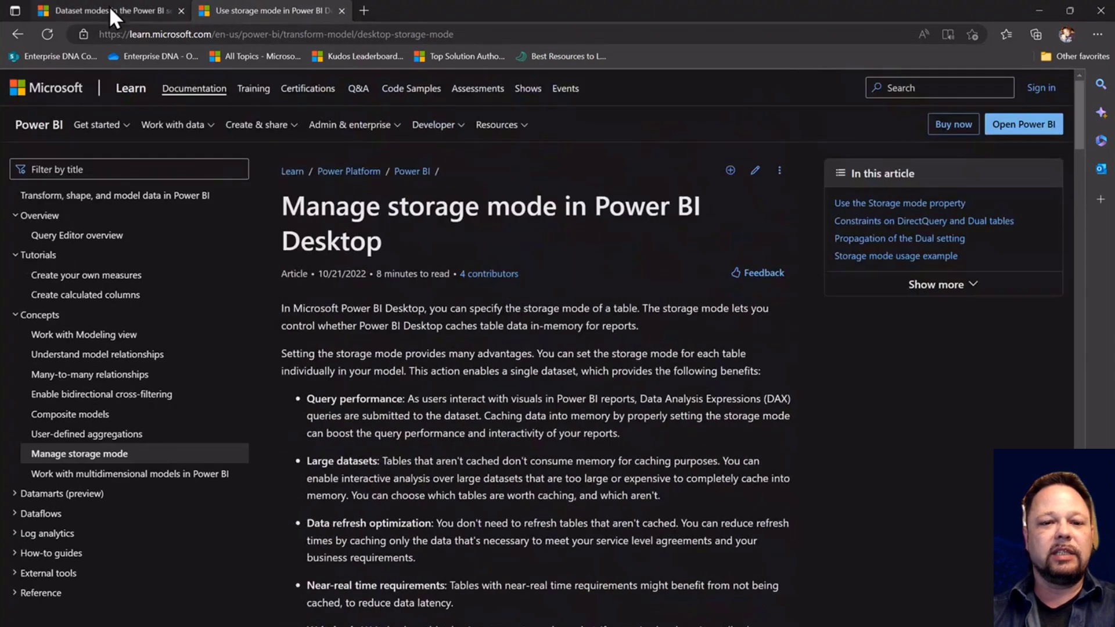
# Read through the Dataset modes in the Power BI service article.
pyautogui.click(110, 7)
pyautogui.scroll(-1, 575, 277)
pyautogui.scroll(-10, 575, 276)
pyautogui.scroll(-12, 540, 270)
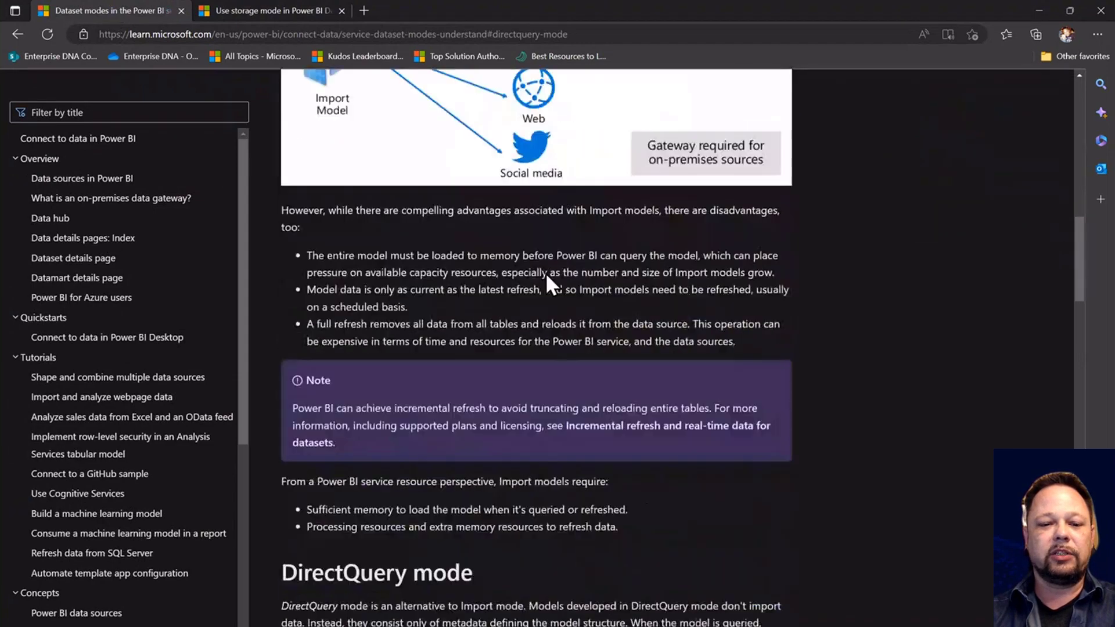
pyautogui.scroll(-8, 546, 275)
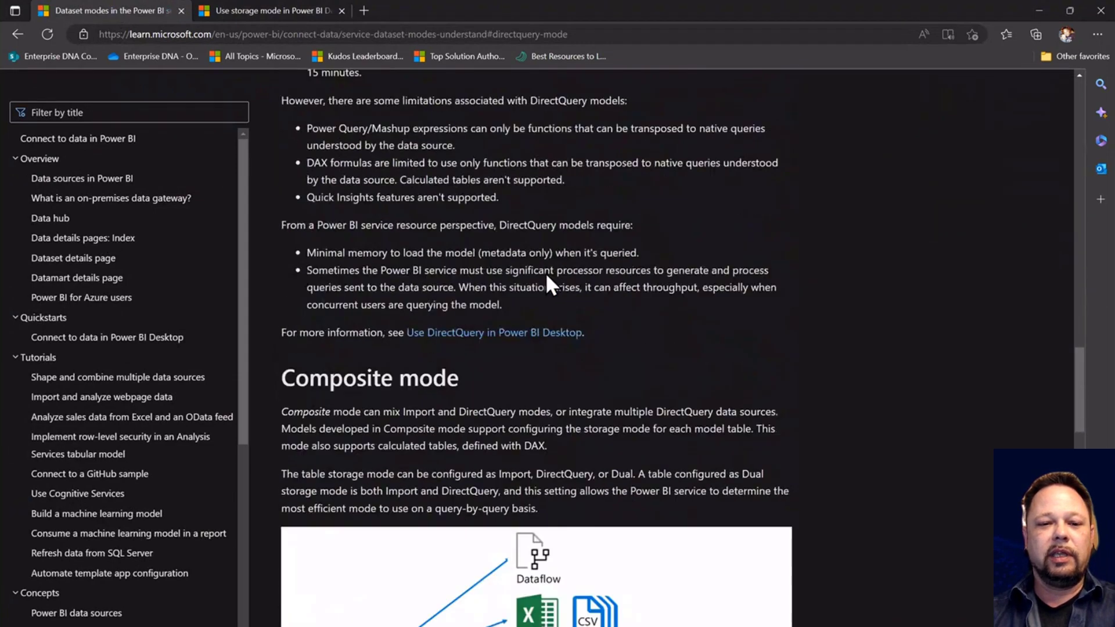
pyautogui.scroll(-3, 691, 288)
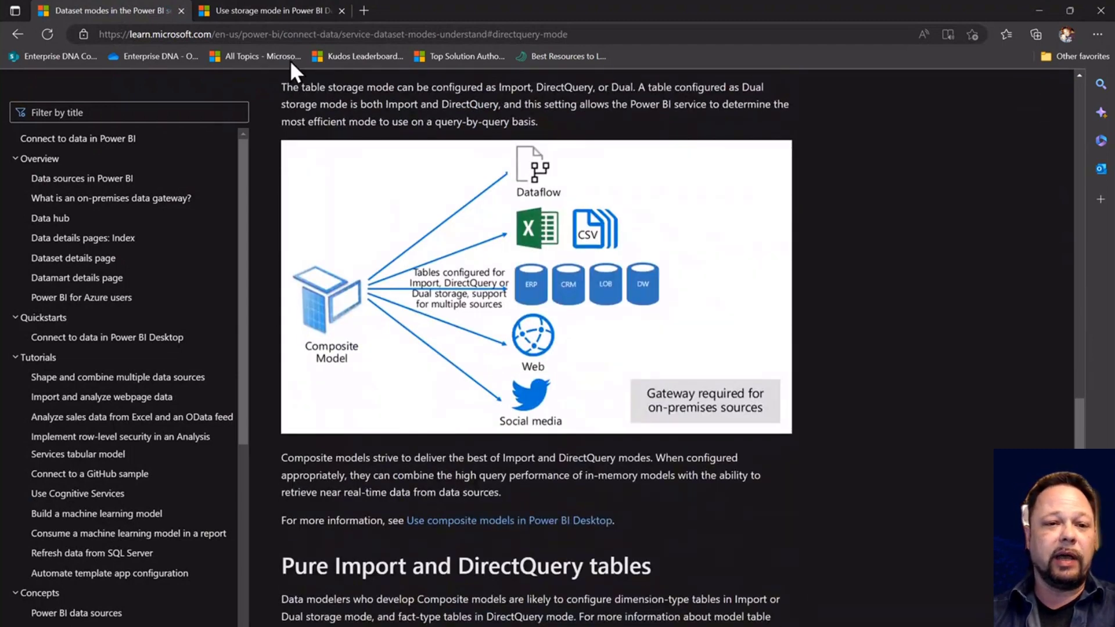
# Open the Manage storage mode in Power BI Desktop article and scroll to its usage example.
pyautogui.click(292, 15)
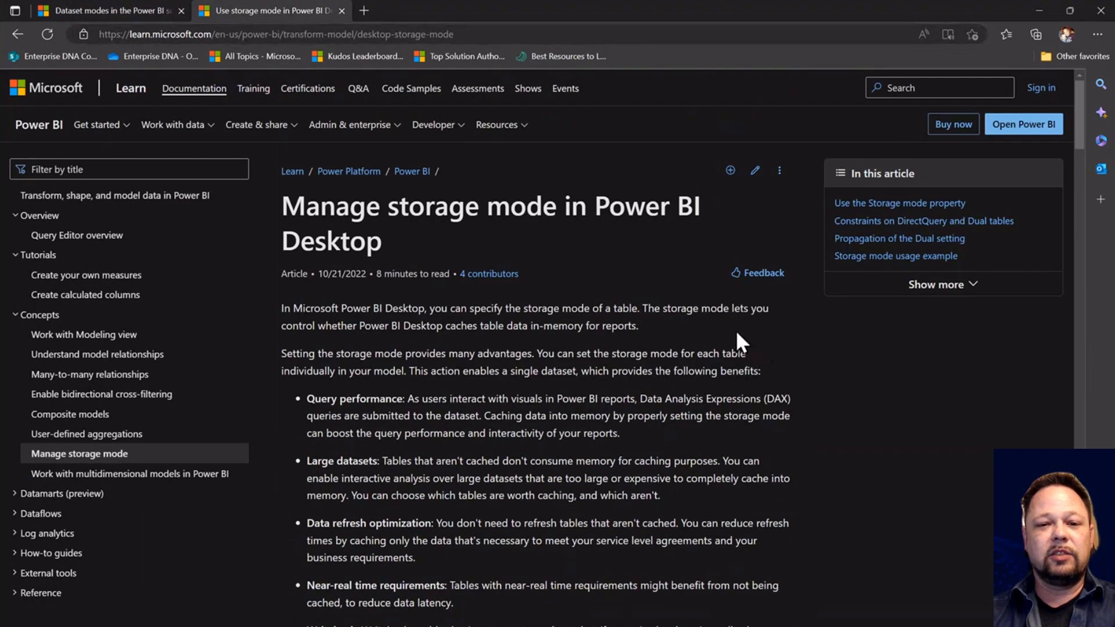
pyautogui.scroll(-10, 709, 287)
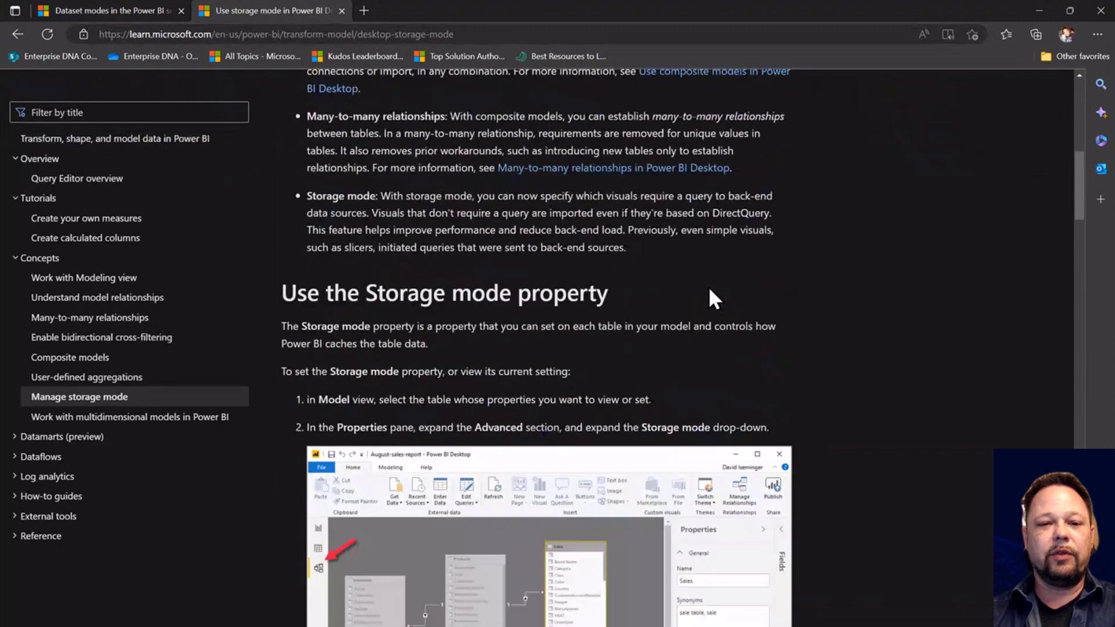
pyautogui.scroll(-10, 845, 262)
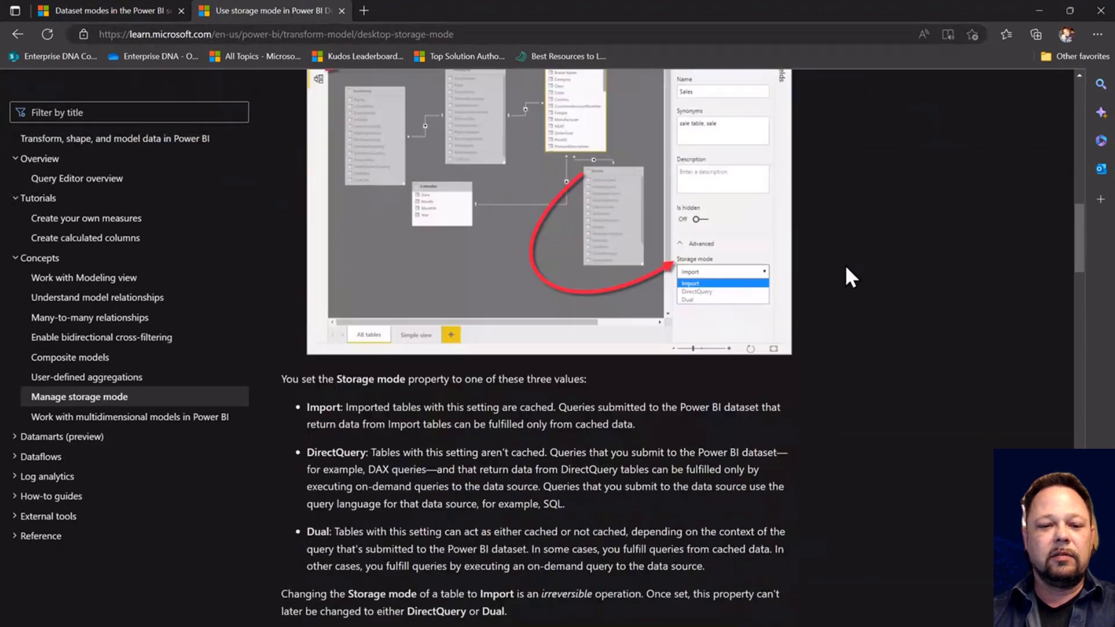
pyautogui.scroll(-8, 844, 264)
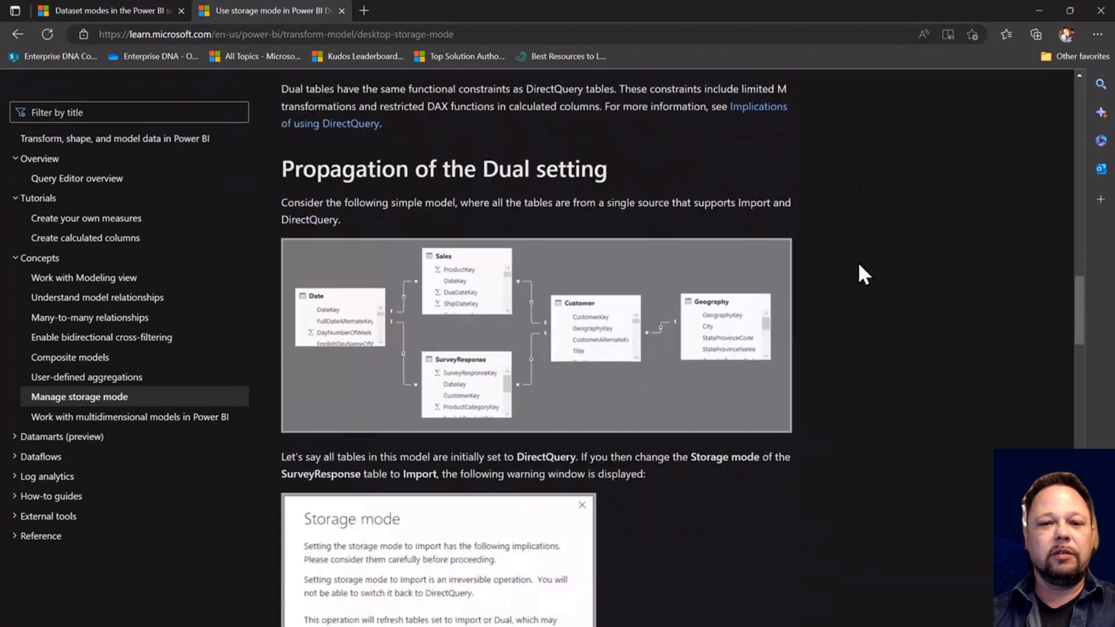
pyautogui.scroll(-10, 893, 259)
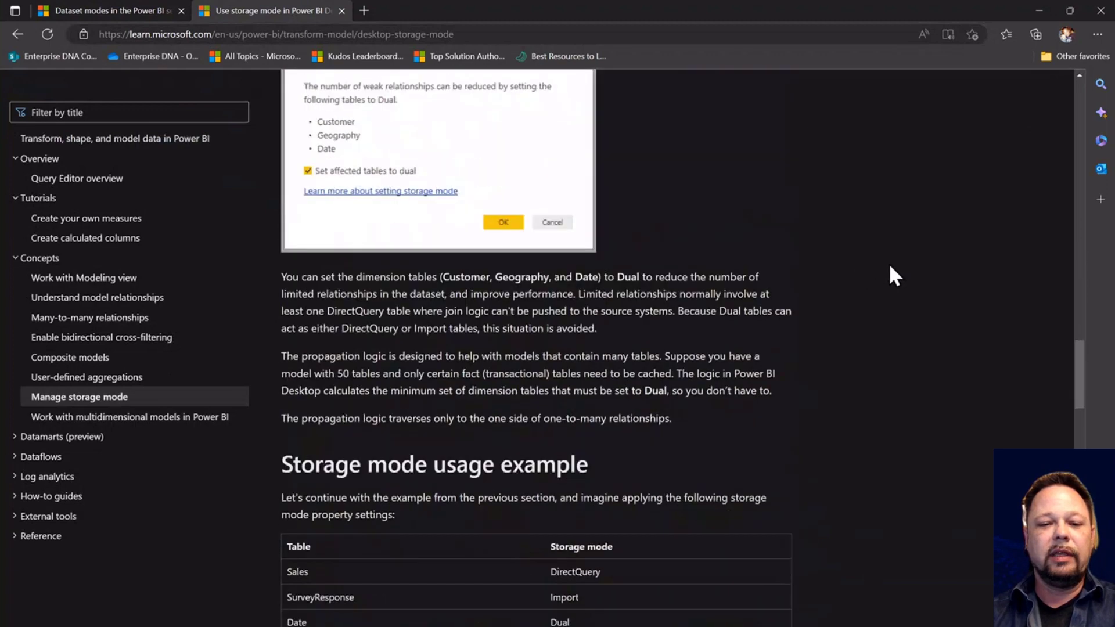
pyautogui.scroll(-2, 890, 267)
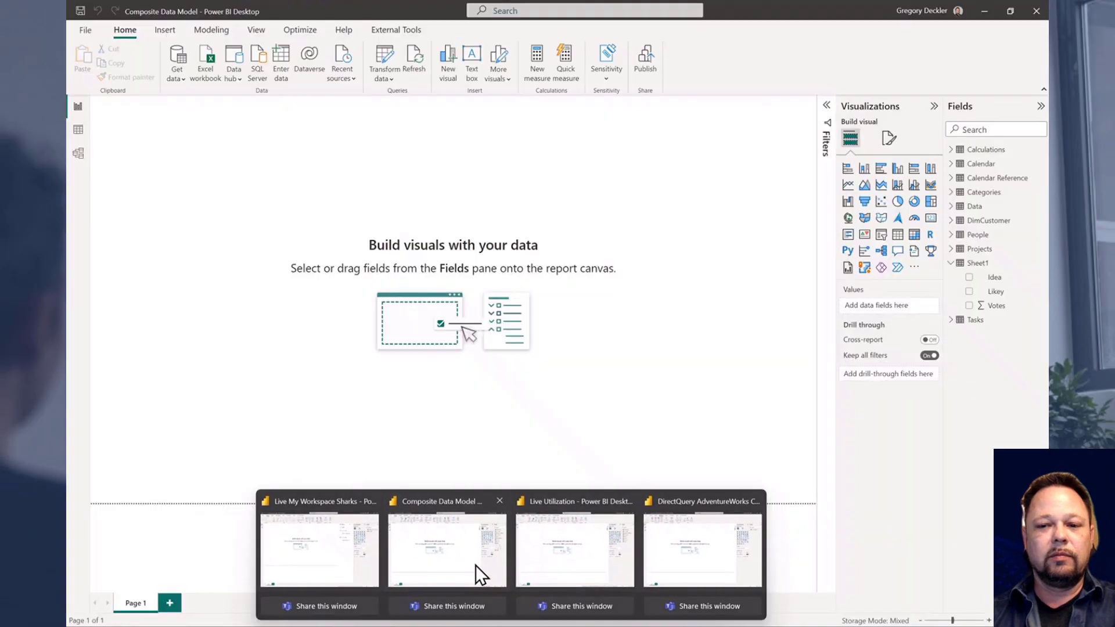
# In the Composite Data Model's Model view, confirm the Sheet1 table uses Import storage mode.
pyautogui.click(475, 566)
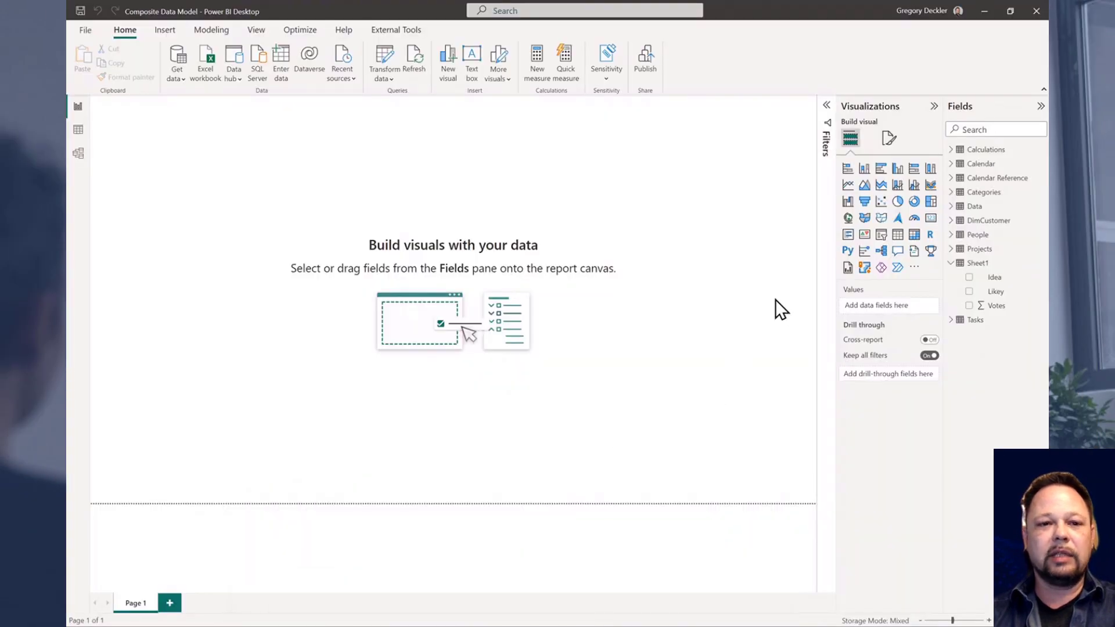
pyautogui.click(77, 153)
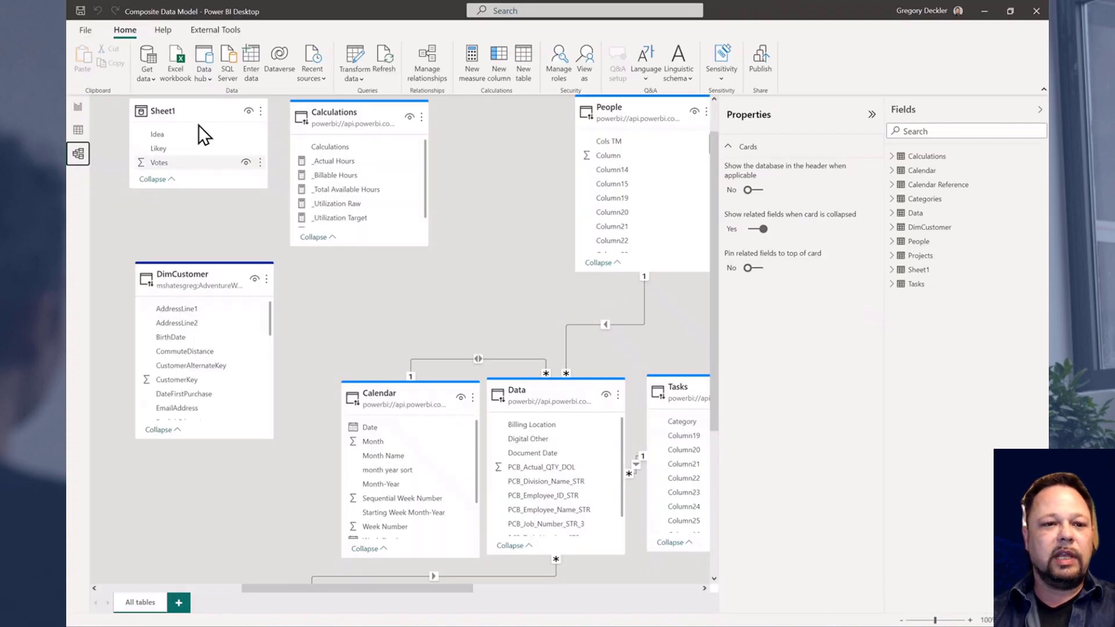
pyautogui.click(194, 110)
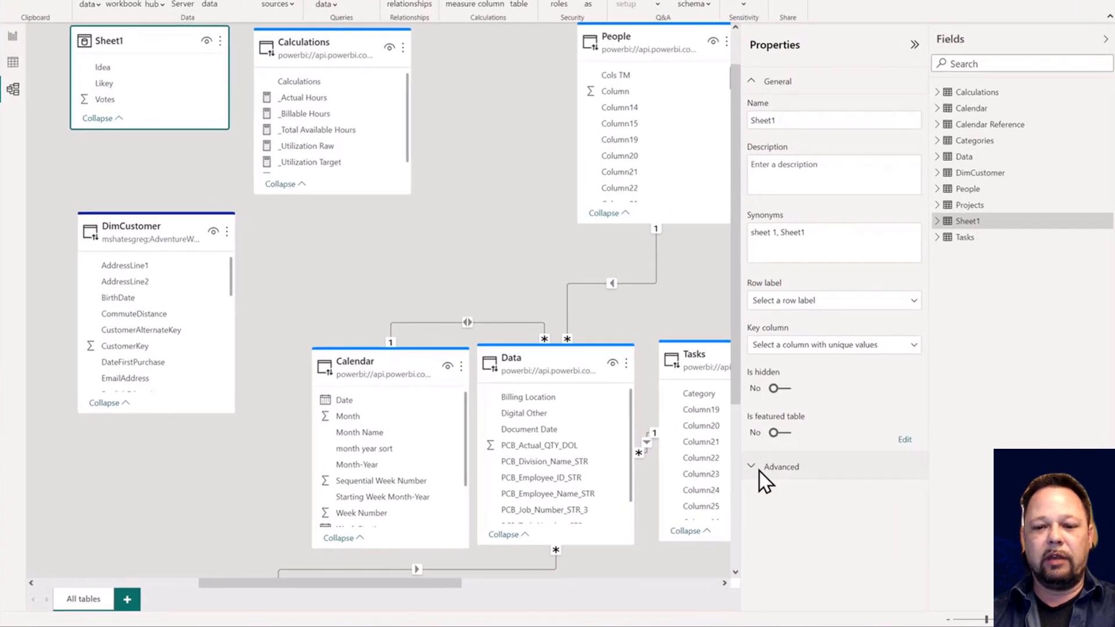
pyautogui.click(729, 481)
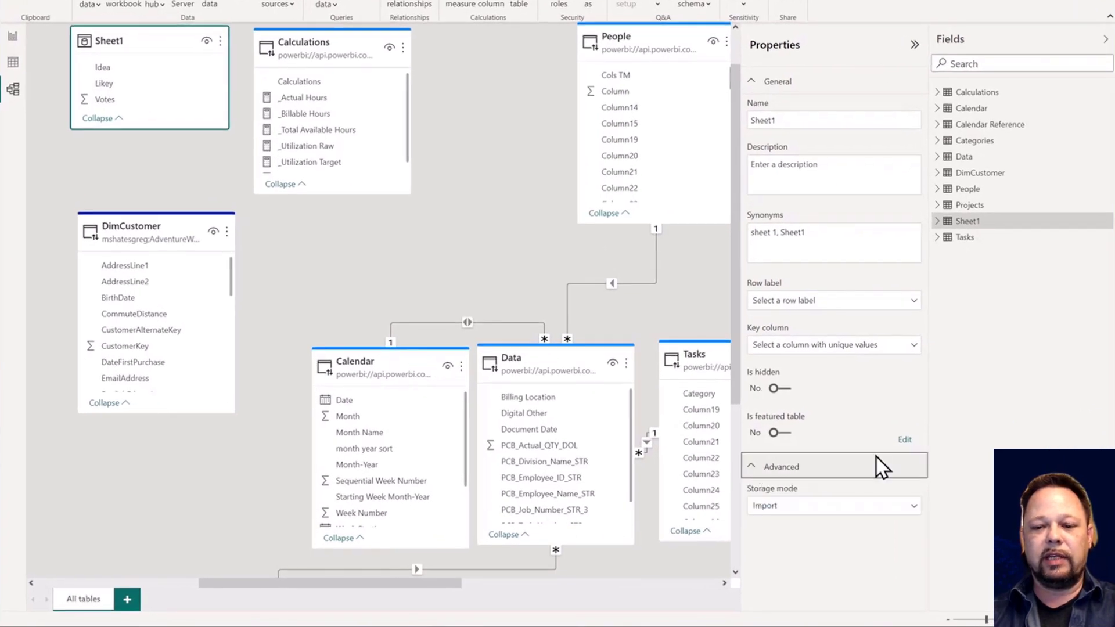
pyautogui.click(915, 507)
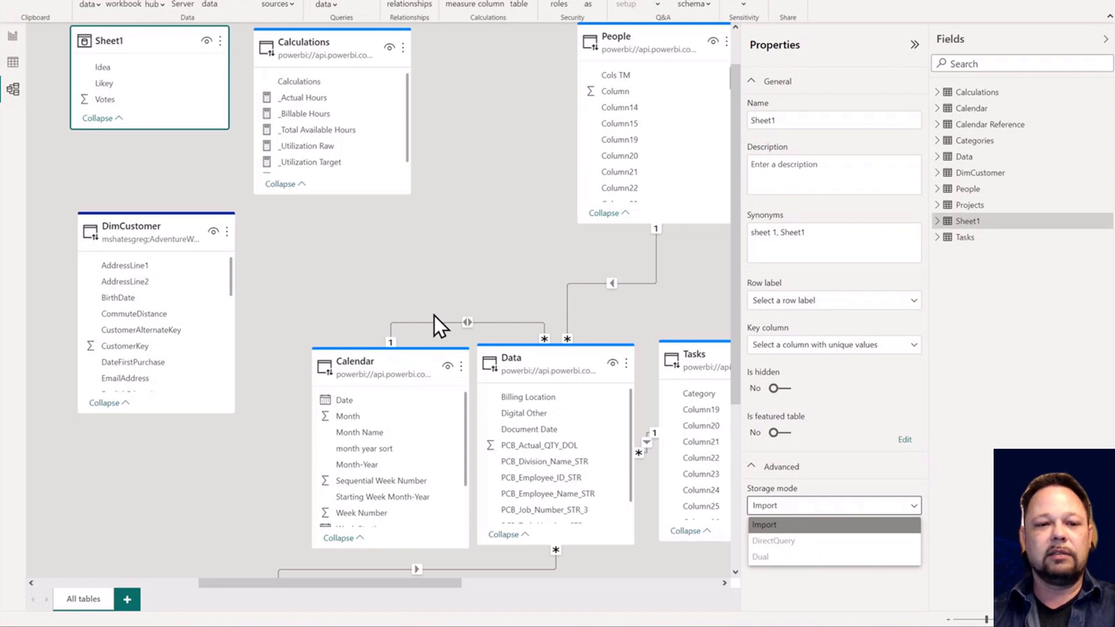
pyautogui.click(434, 252)
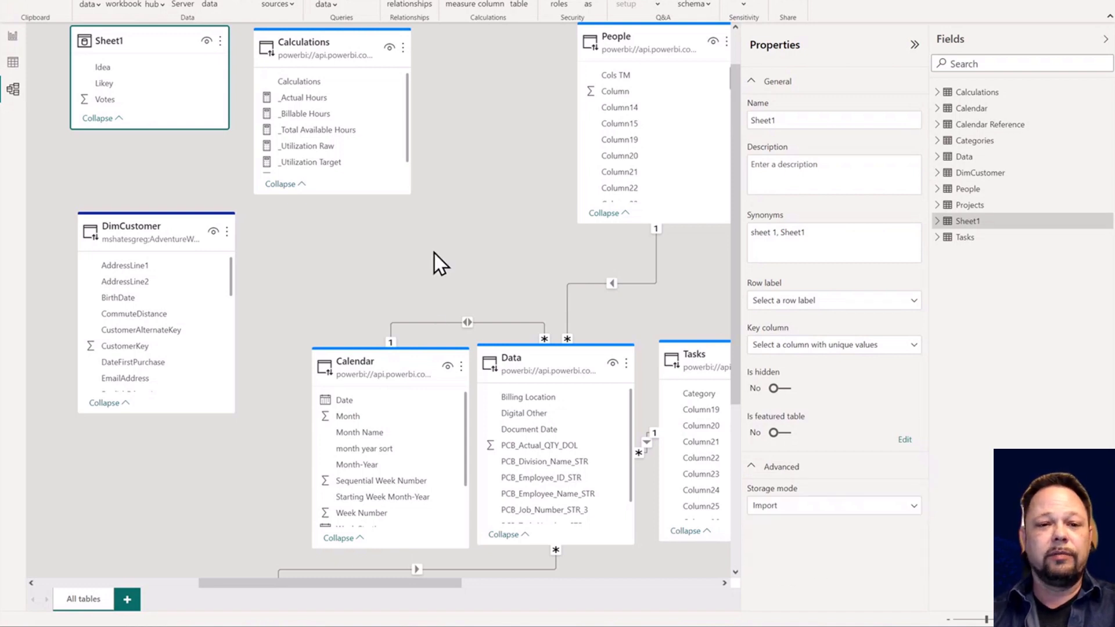
# Confirm the Calculations and DimCustomer tables both use DirectQuery storage mode.
pyautogui.click(359, 40)
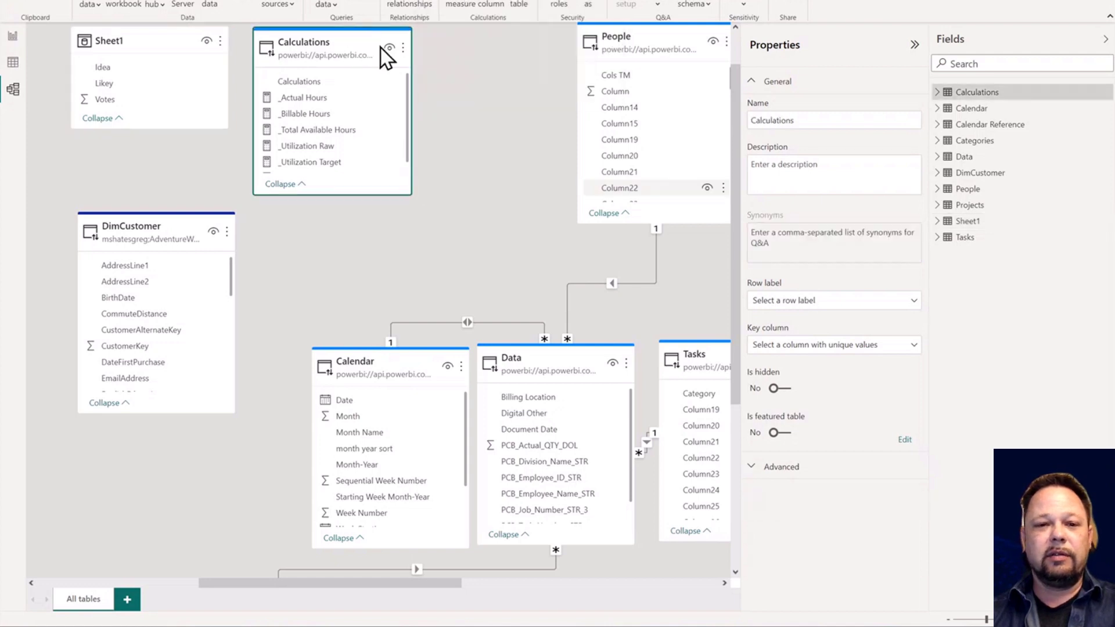
pyautogui.click(756, 469)
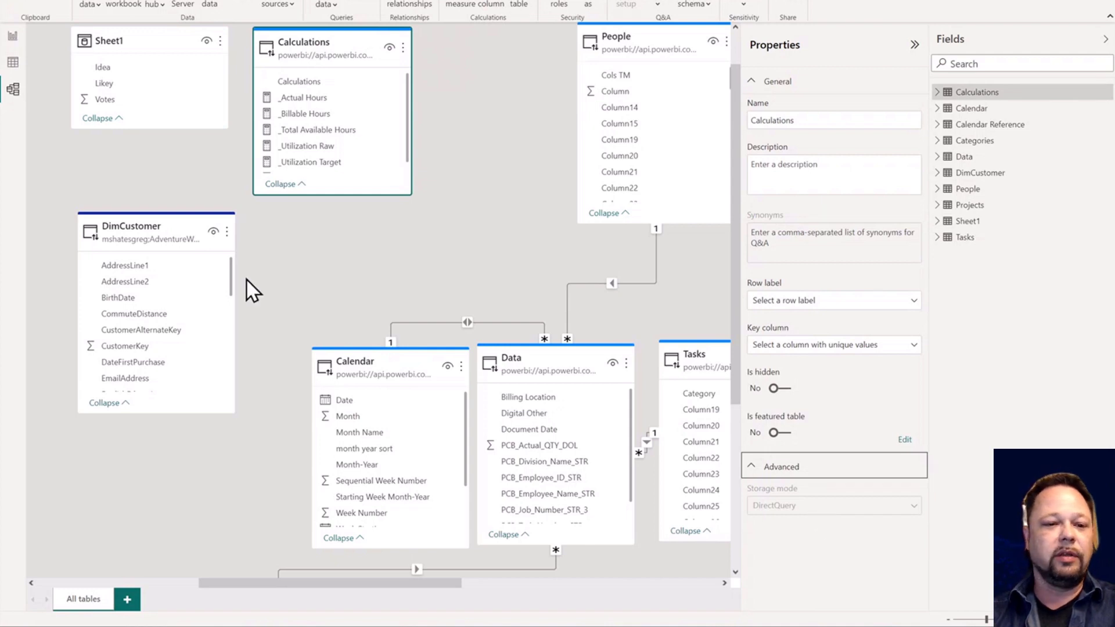
pyautogui.click(166, 219)
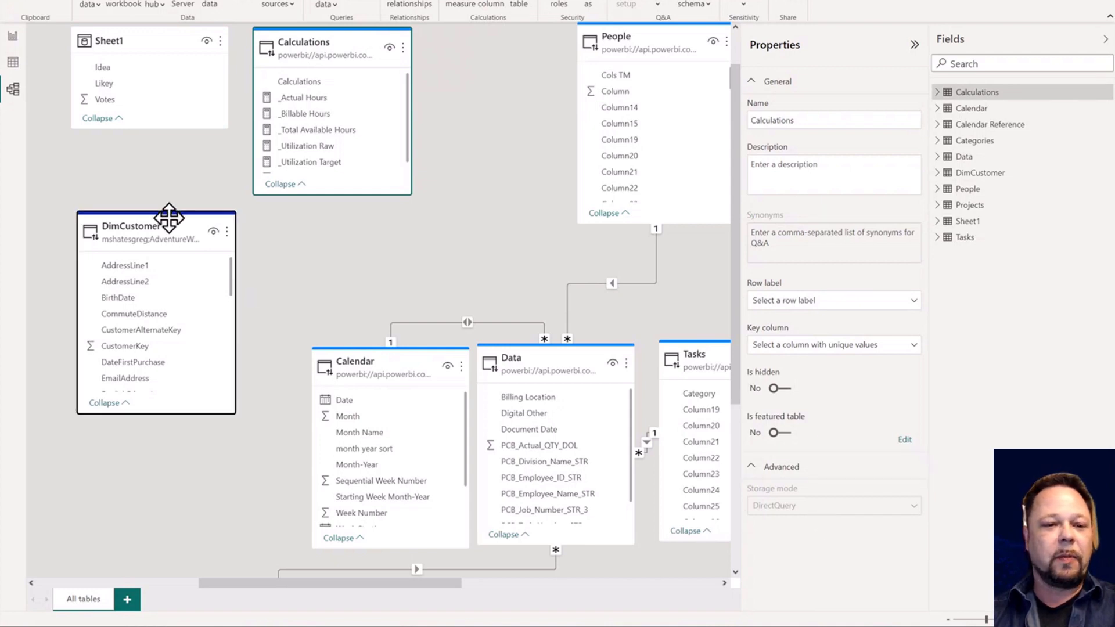
pyautogui.click(754, 466)
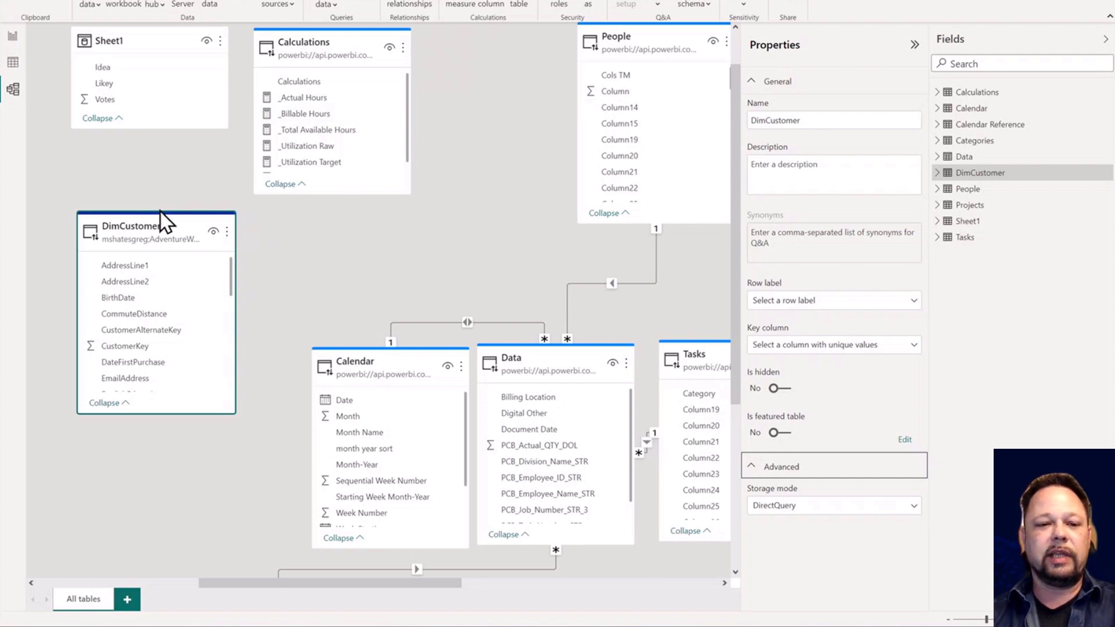
pyautogui.moveTo(176, 224)
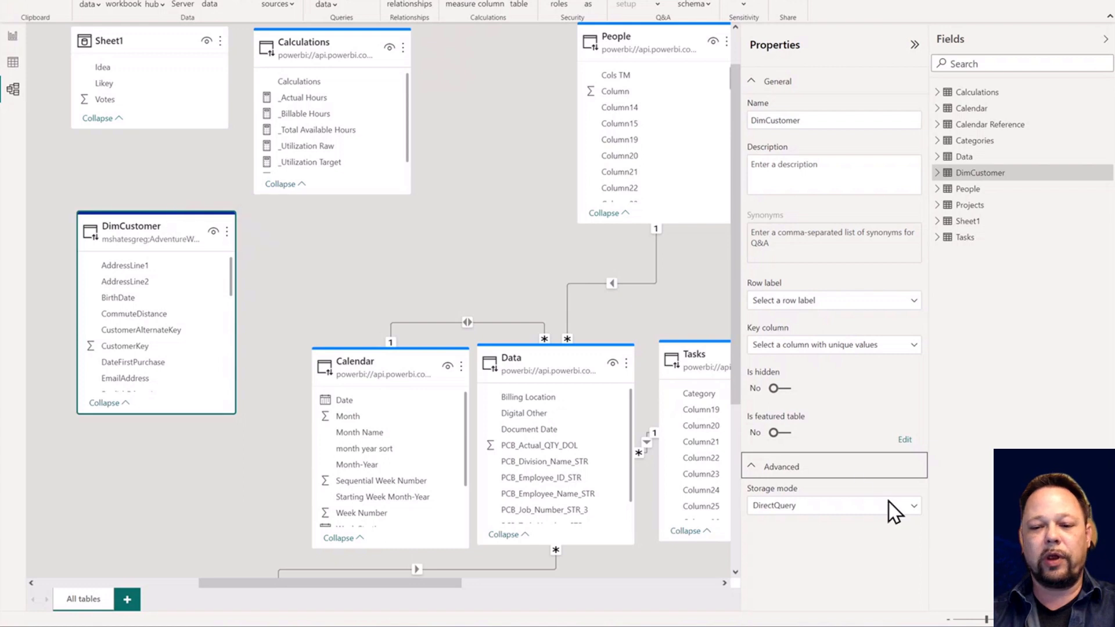
pyautogui.click(913, 506)
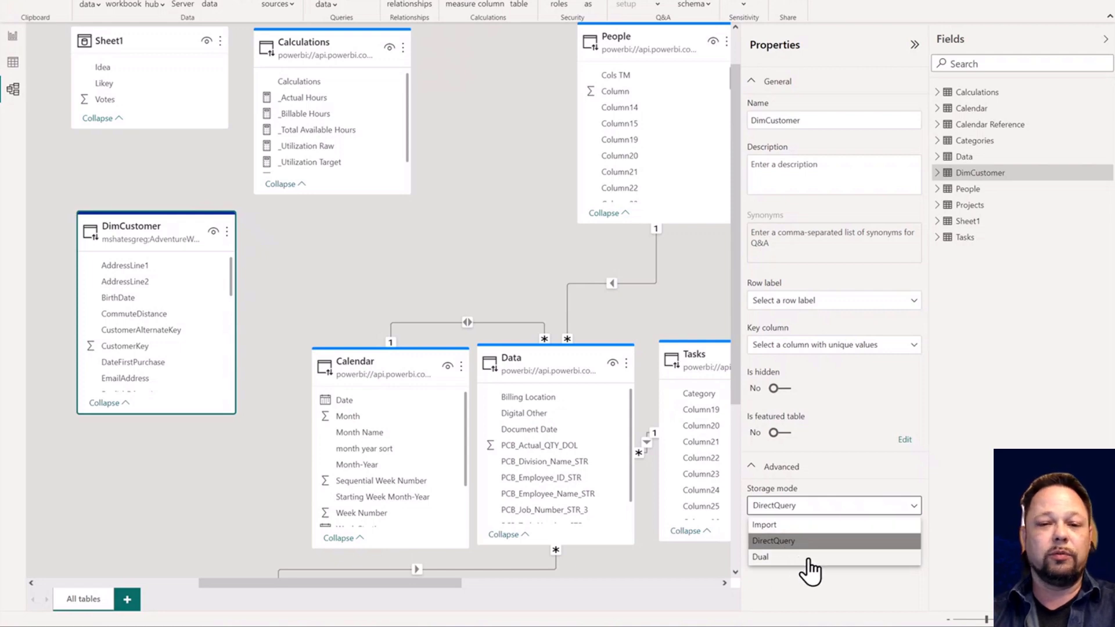
pyautogui.click(501, 239)
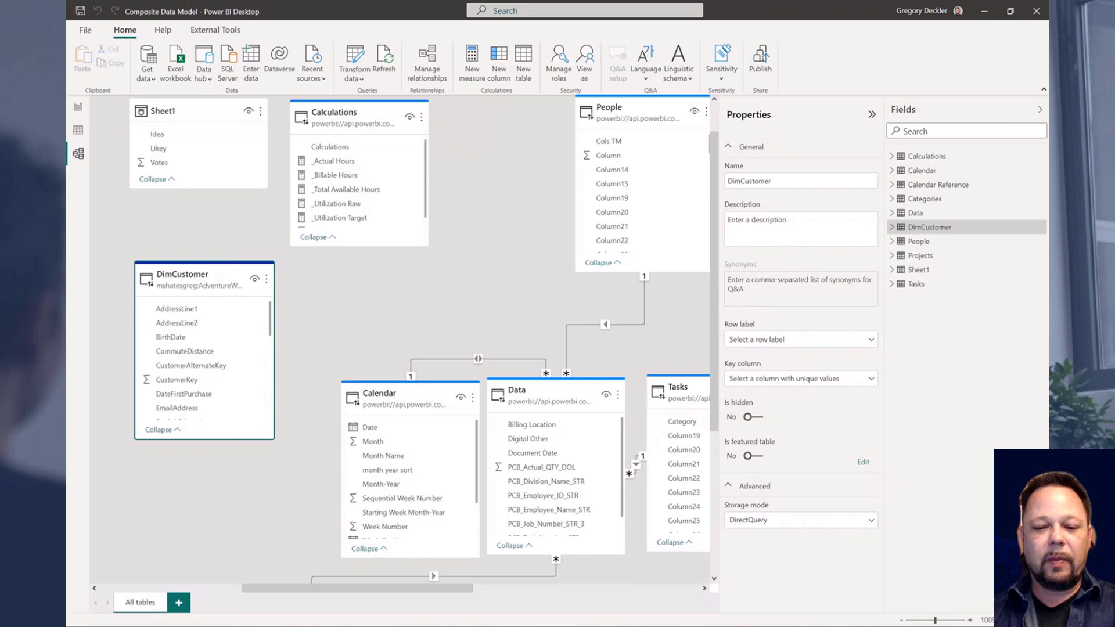
pyautogui.hotkey('alt', 'Tab')
# Show slide 10, 'Let's Review', mapping connectivity modes to dataset and storage modes.
pyautogui.click(138, 528)
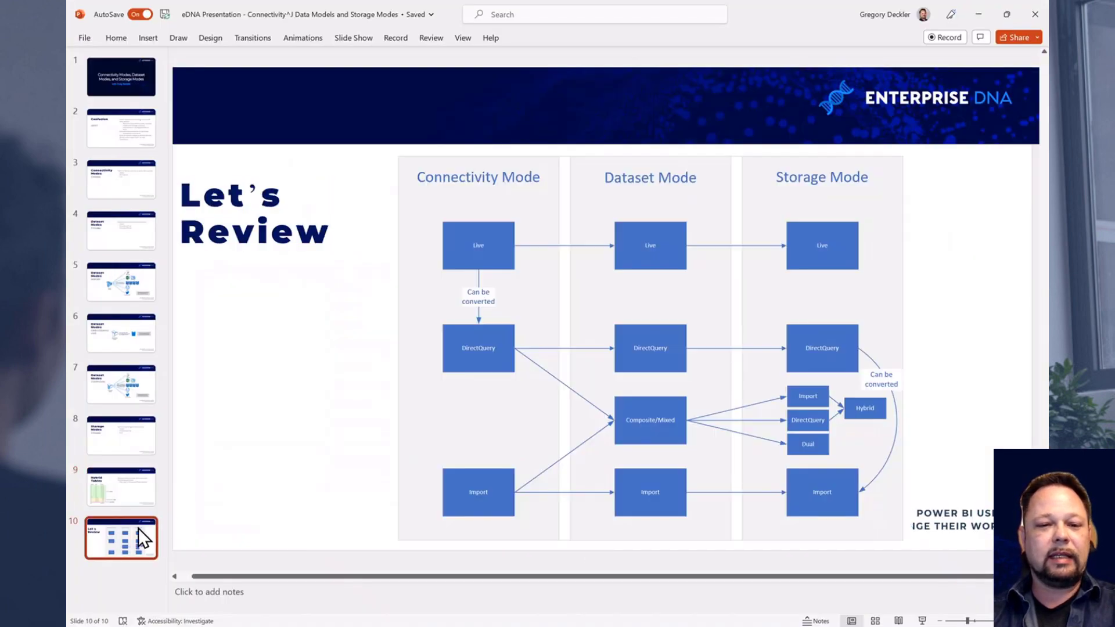